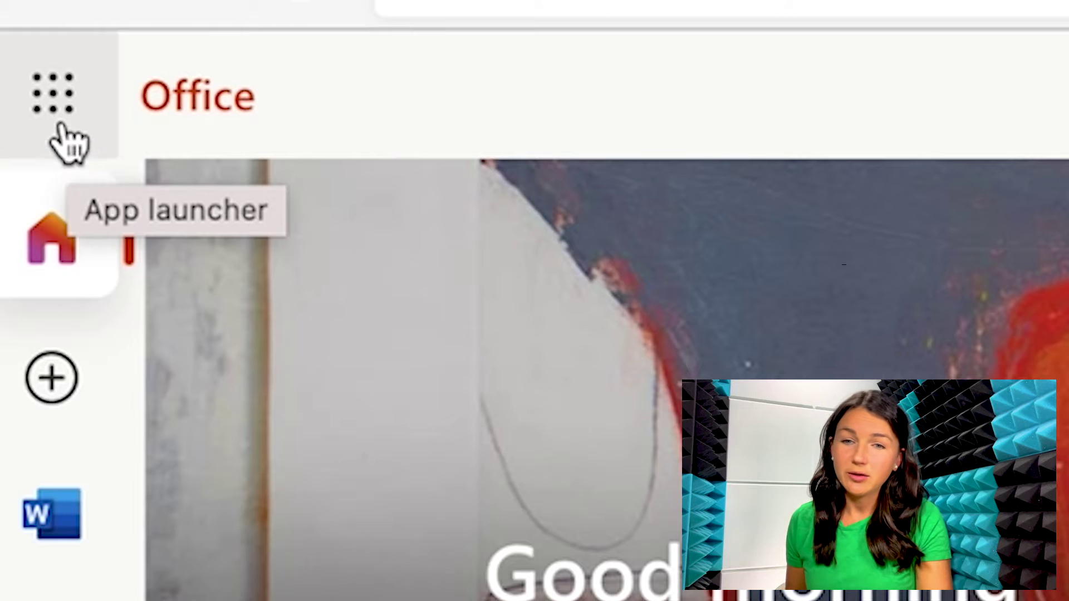
- Open the Office.com app launcher and expand it to the full All apps list
{"action": "left_click", "coordinate": [66, 146]}
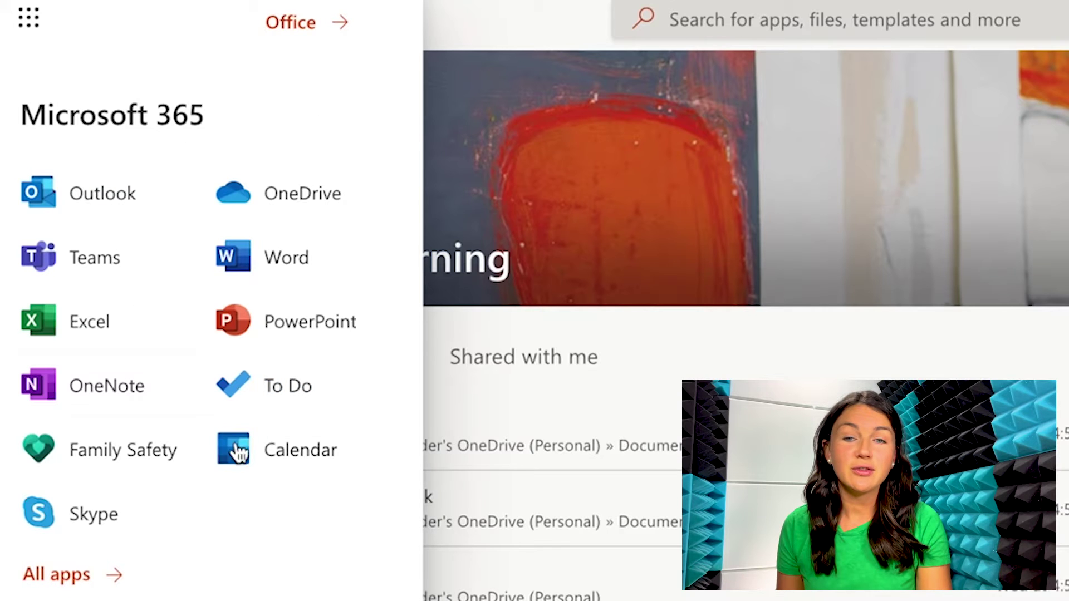
{"action": "left_click", "coordinate": [62, 579]}
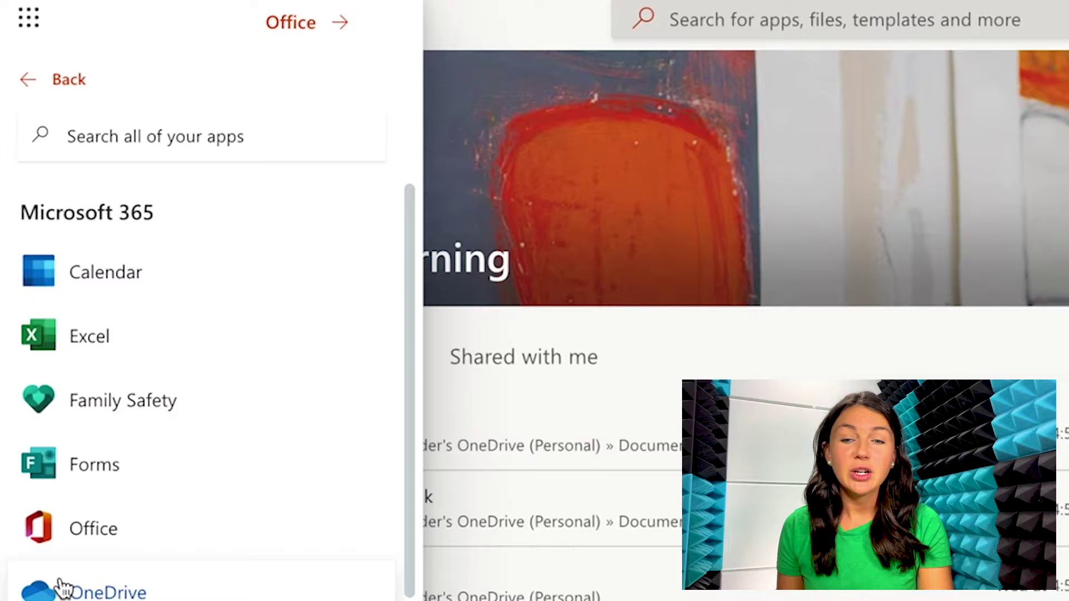
- Launch Microsoft Forms from the All apps list
{"action": "left_click", "coordinate": [105, 471]}
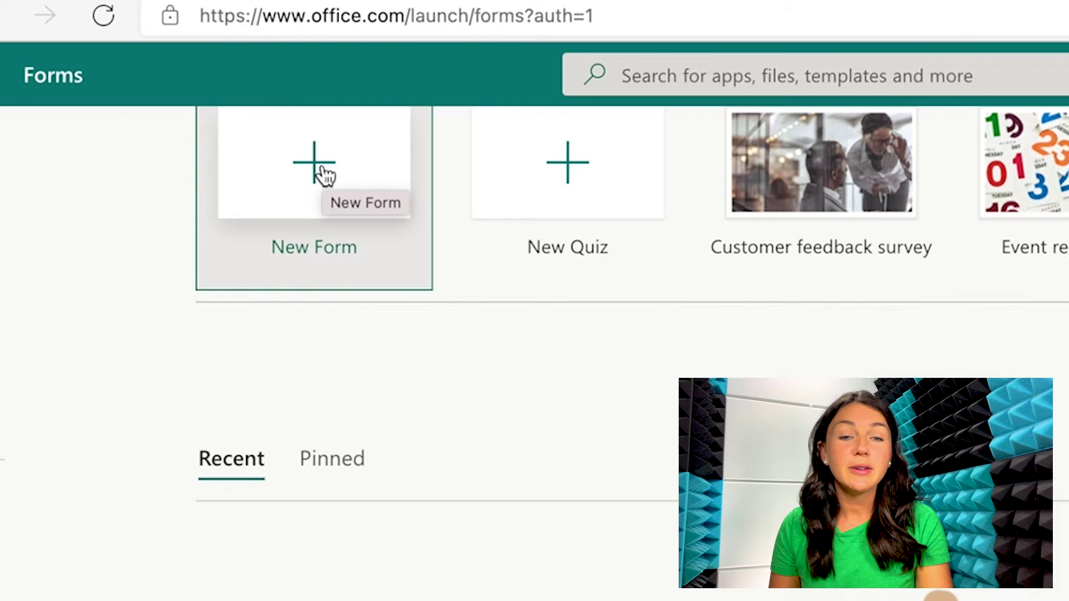
- Create a new blank form and title it 'Parent Feedback'
{"action": "left_click", "coordinate": [326, 176]}
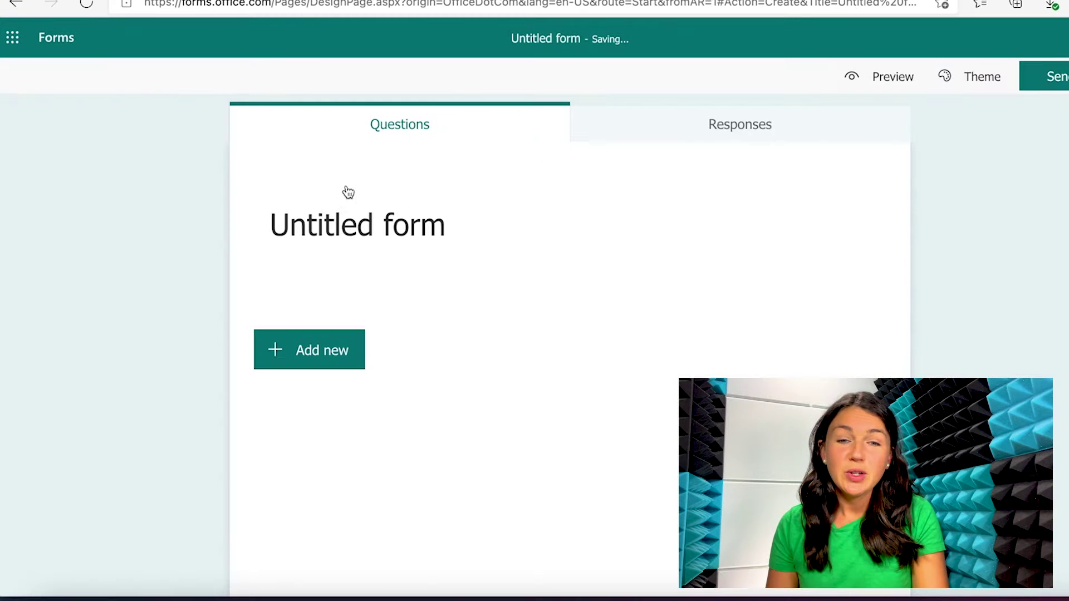
{"action": "left_click", "coordinate": [358, 217]}
{"action": "type", "text": "Parent "}
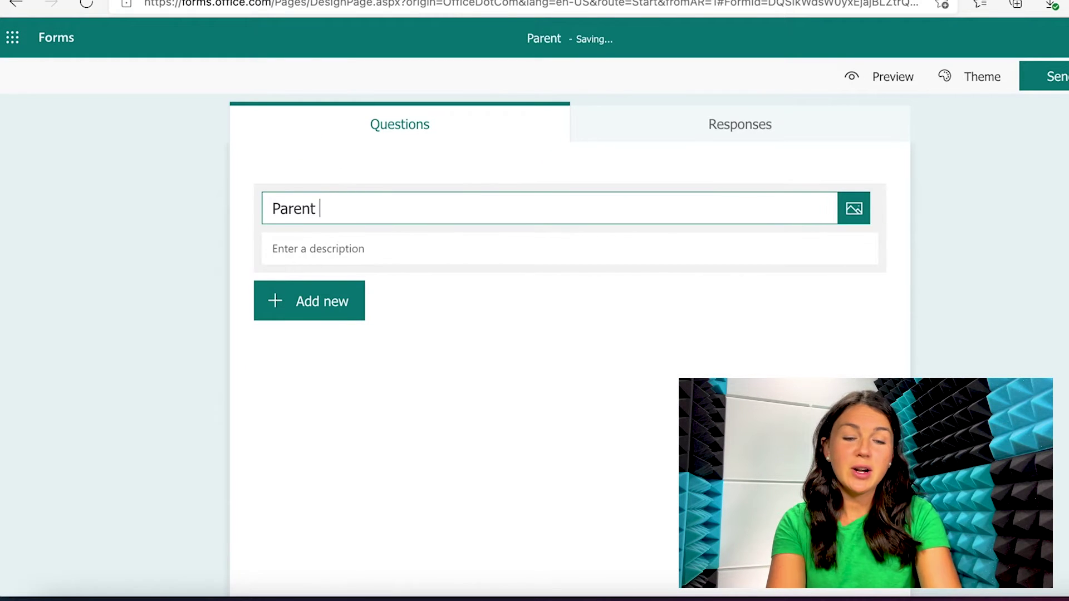
{"action": "type", "text": "Feedback"}
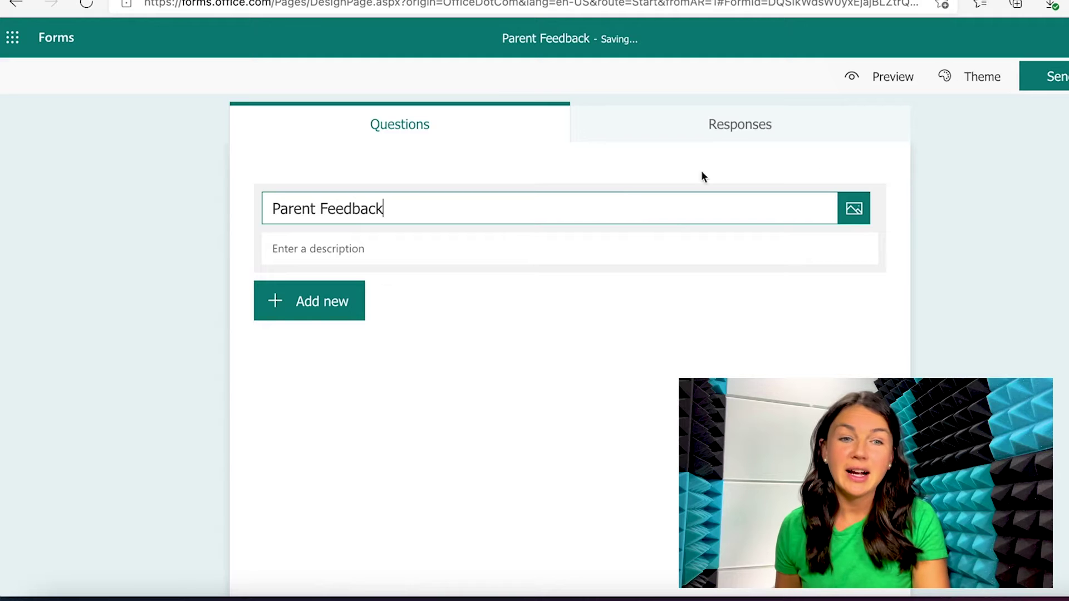
{"action": "left_click", "coordinate": [339, 249]}
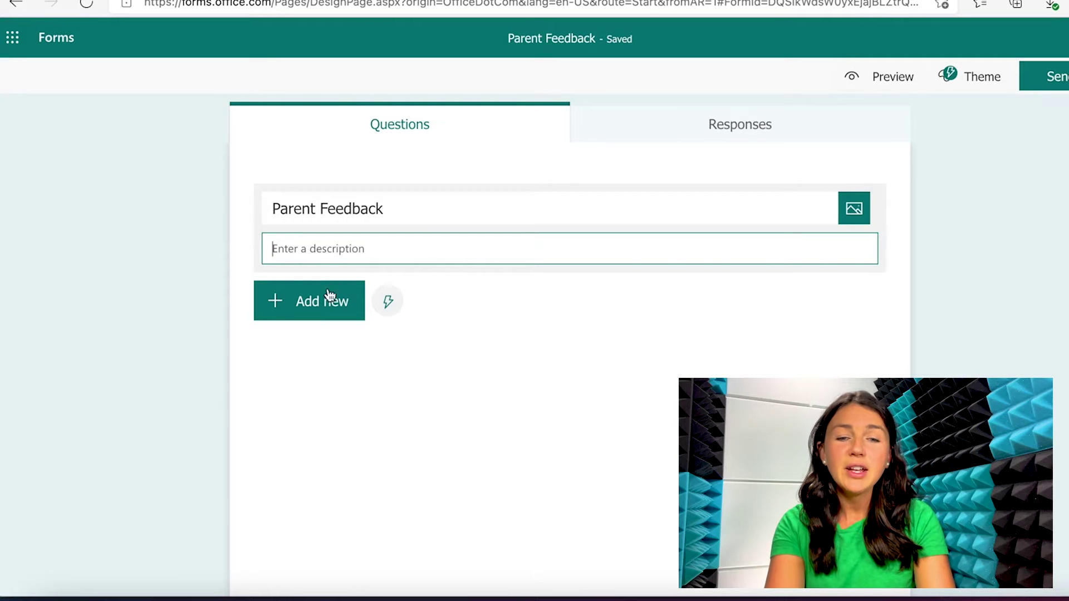
- Start a new question and browse the additional question types
{"action": "left_click", "coordinate": [313, 314]}
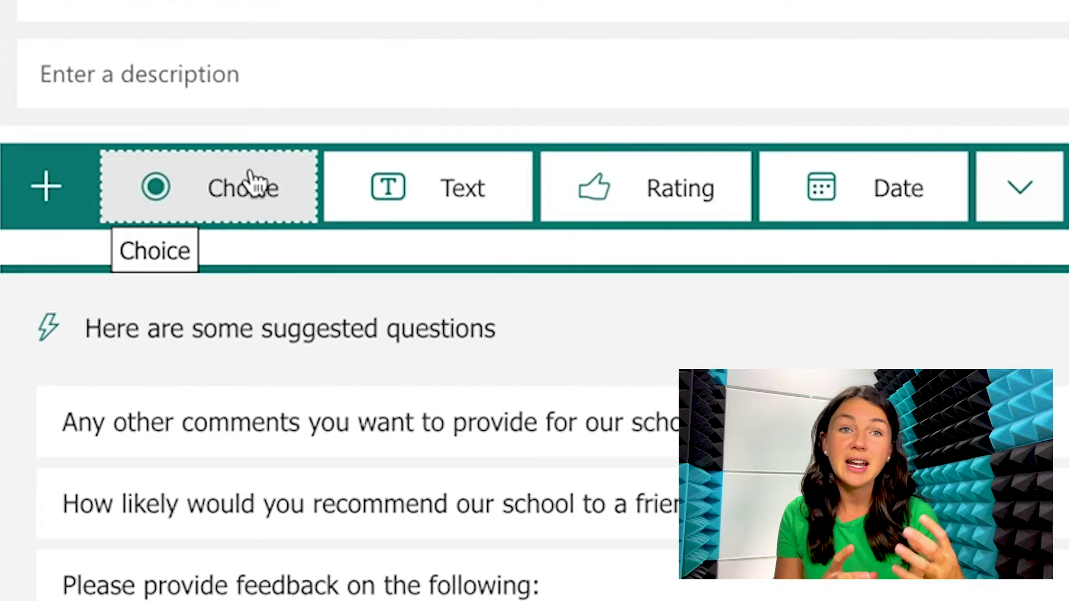
{"action": "left_click", "coordinate": [1040, 215]}
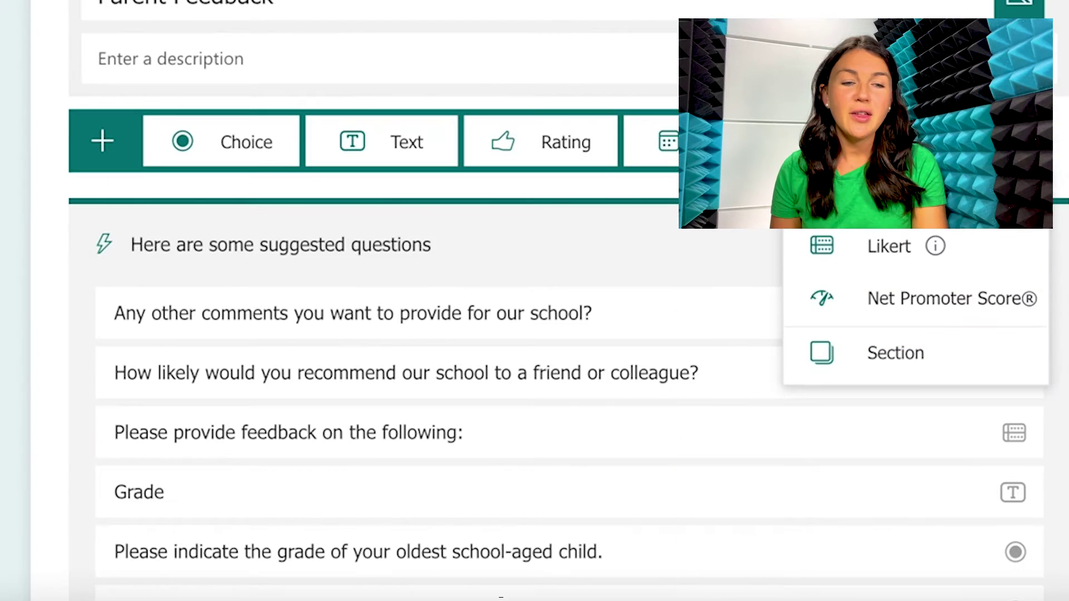
{"action": "key", "text": "Escape"}
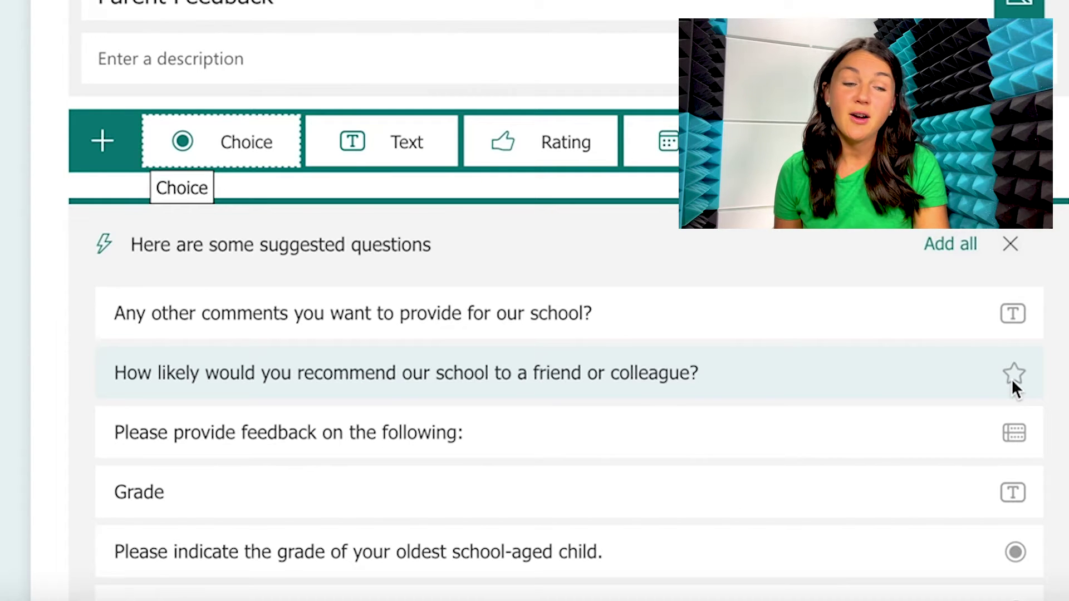
- Mark the school recommendation, further comments and oldest child's grade suggested questions
{"action": "left_click", "coordinate": [953, 380]}
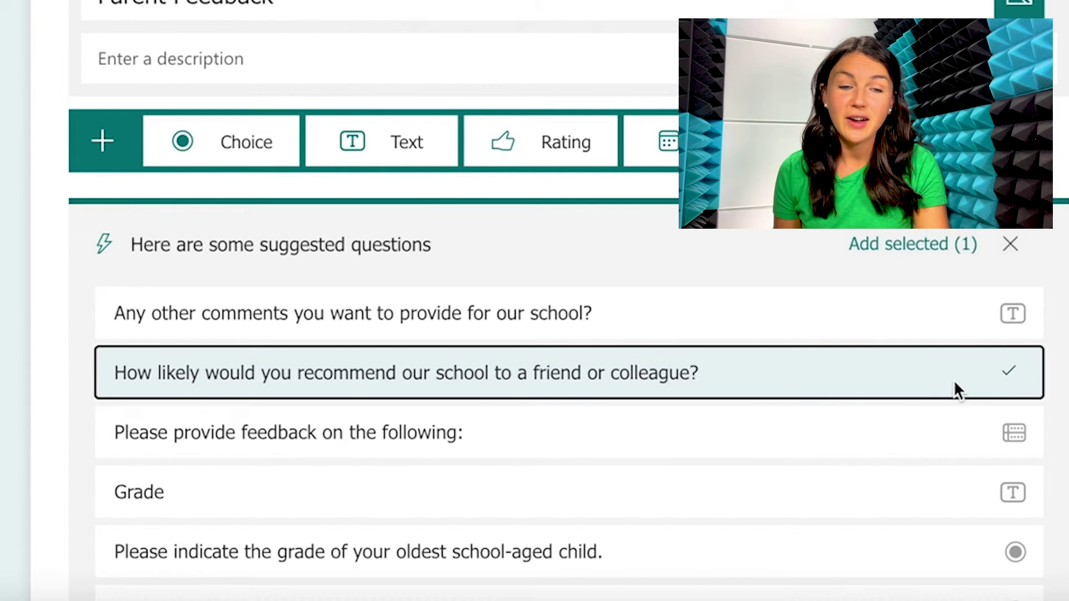
{"action": "left_click", "coordinate": [883, 319]}
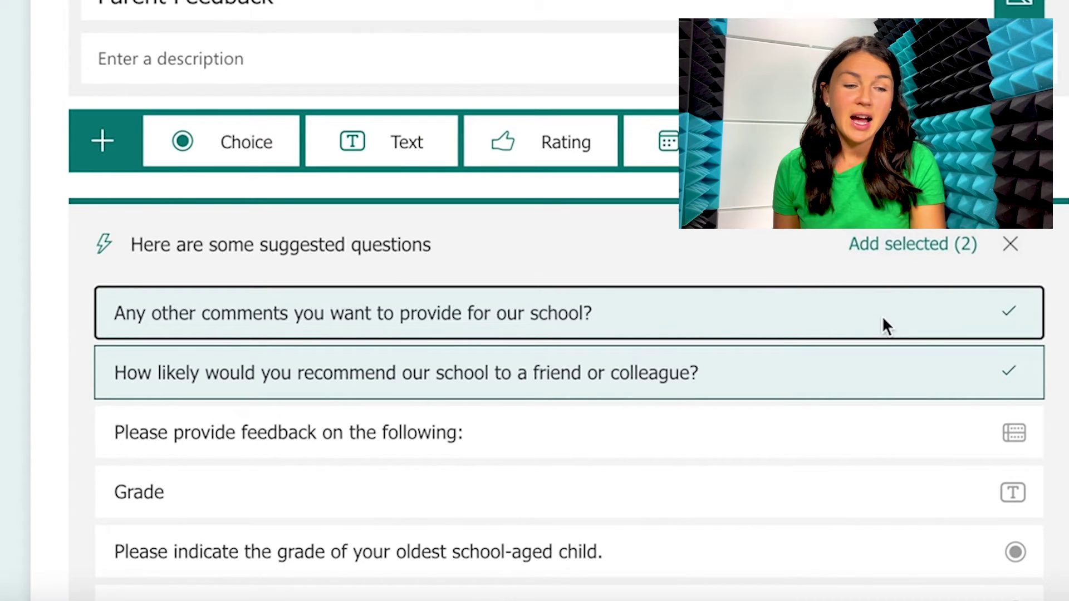
{"action": "scroll", "coordinate": [882, 316], "scroll_direction": "down", "scroll_amount": 1}
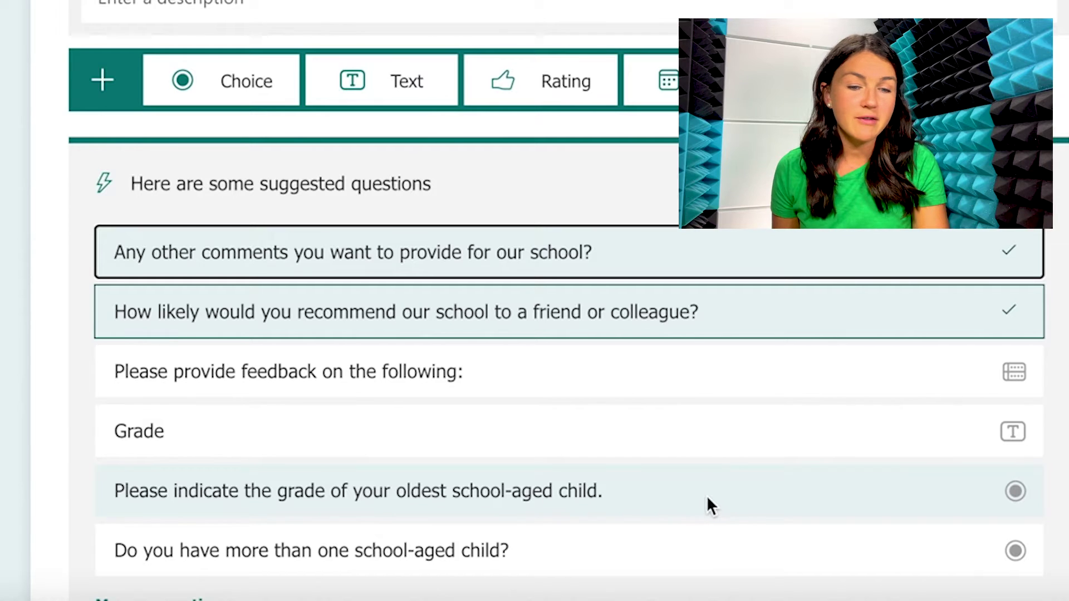
{"action": "left_click", "coordinate": [701, 501]}
{"action": "scroll", "coordinate": [700, 501], "scroll_direction": "down", "scroll_amount": 2}
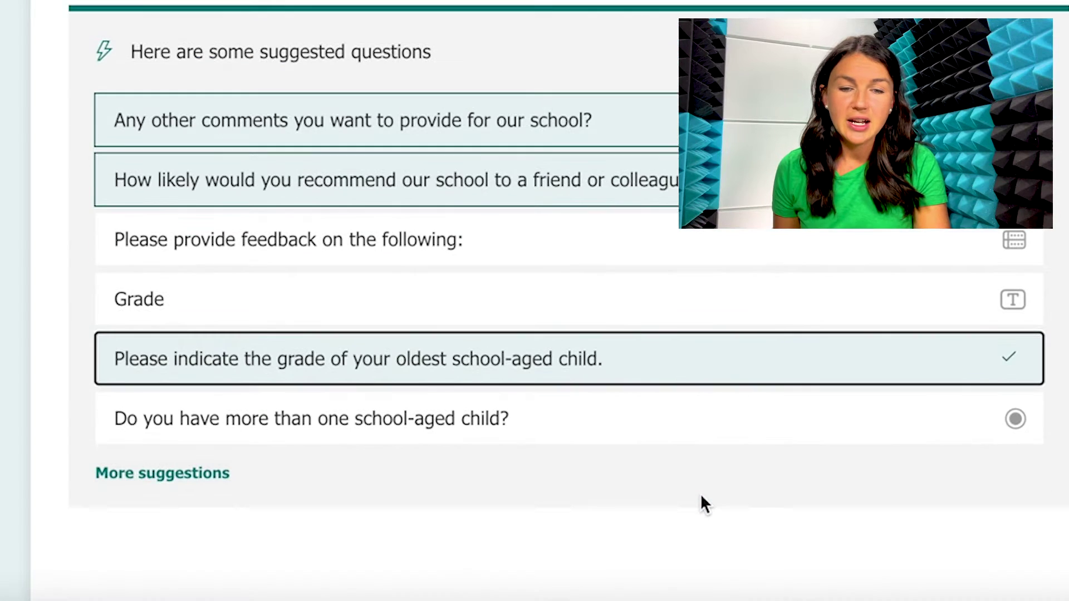
{"action": "scroll", "coordinate": [914, 248], "scroll_direction": "up", "scroll_amount": 3}
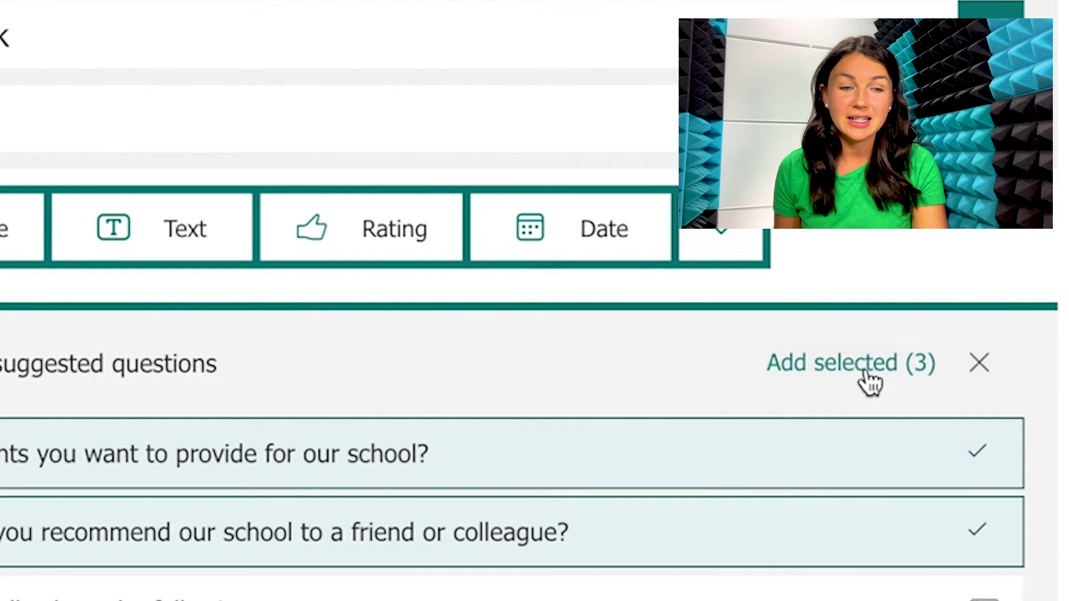
- Add the three selected suggested questions to the form and select question 2 for editing
{"action": "left_click", "coordinate": [866, 369]}
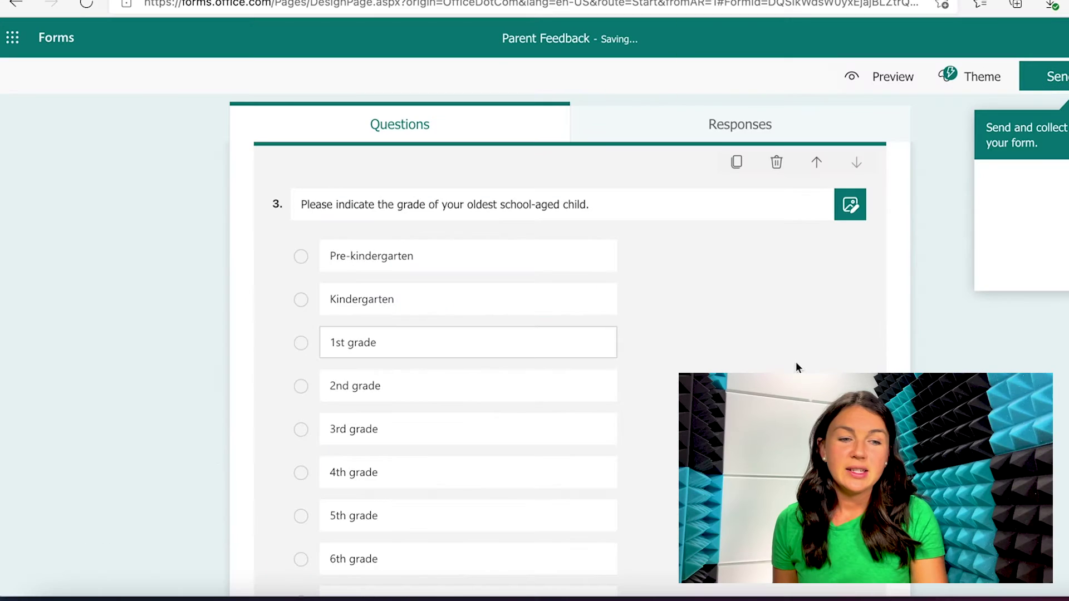
{"action": "scroll", "coordinate": [467, 325], "scroll_direction": "down", "scroll_amount": 2}
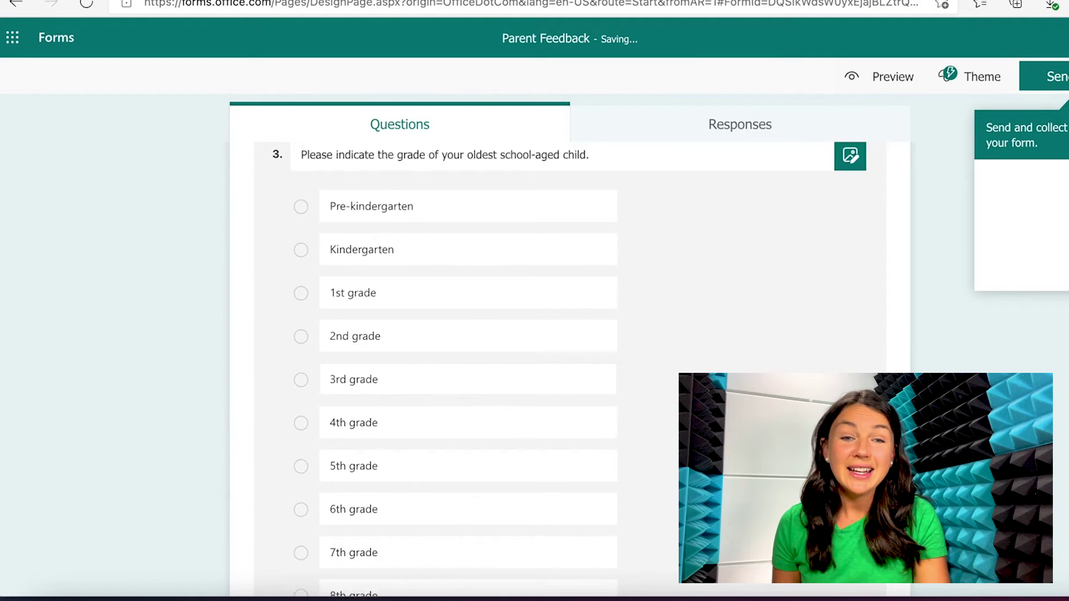
{"action": "scroll", "coordinate": [707, 272], "scroll_direction": "up", "scroll_amount": 15}
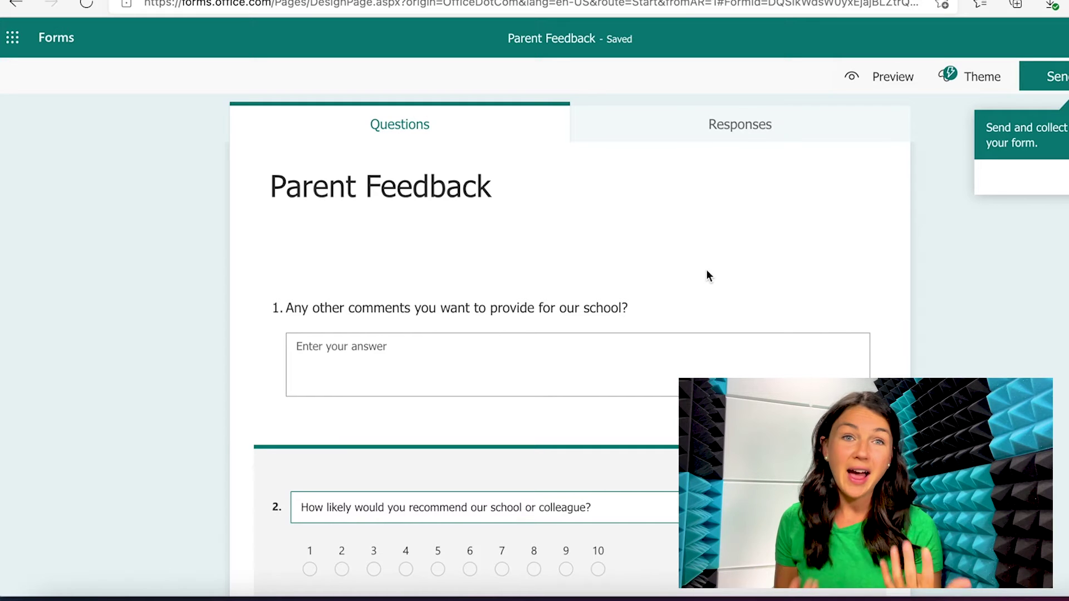
{"action": "scroll", "coordinate": [692, 310], "scroll_direction": "down", "scroll_amount": 15}
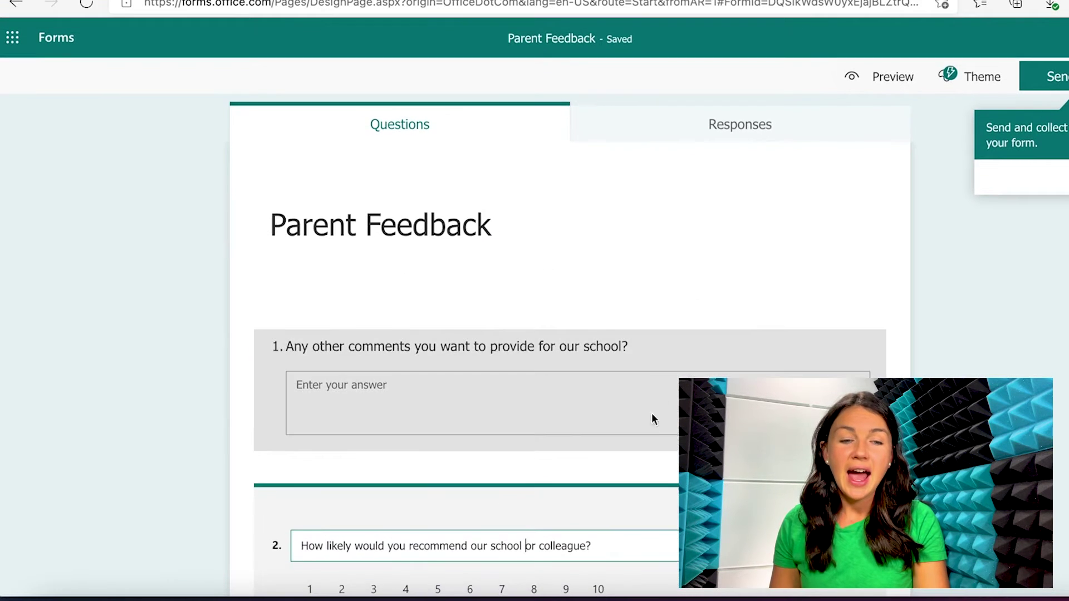
{"action": "scroll", "coordinate": [652, 415], "scroll_direction": "down", "scroll_amount": 3}
{"action": "left_click", "coordinate": [650, 420]}
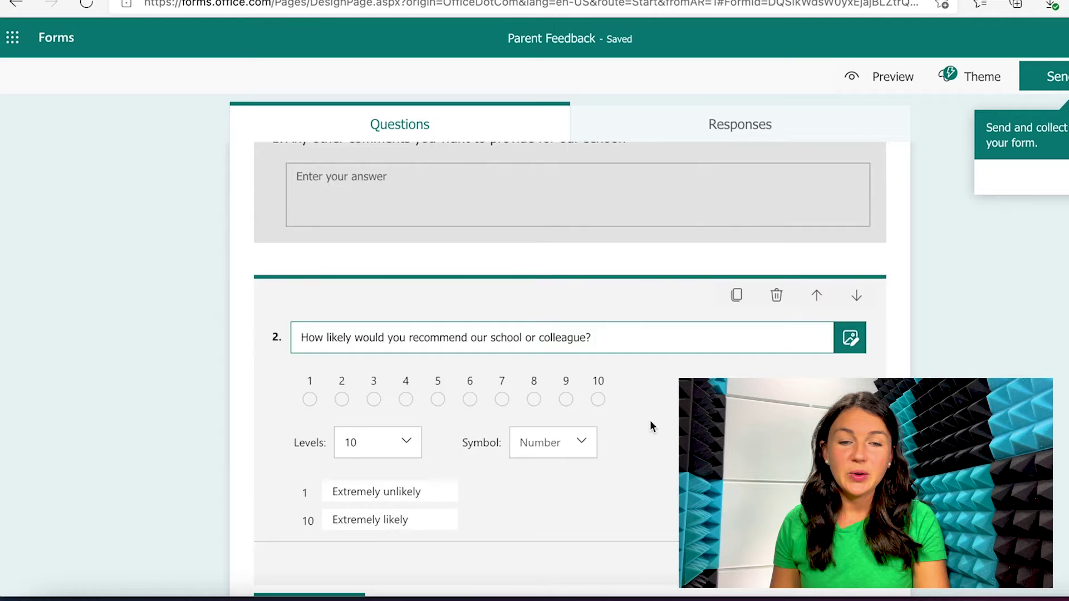
- Add a multiple-choice question 'Does your child attend live class?' with Yes, No, Maybe answers
{"action": "left_click", "coordinate": [304, 543]}
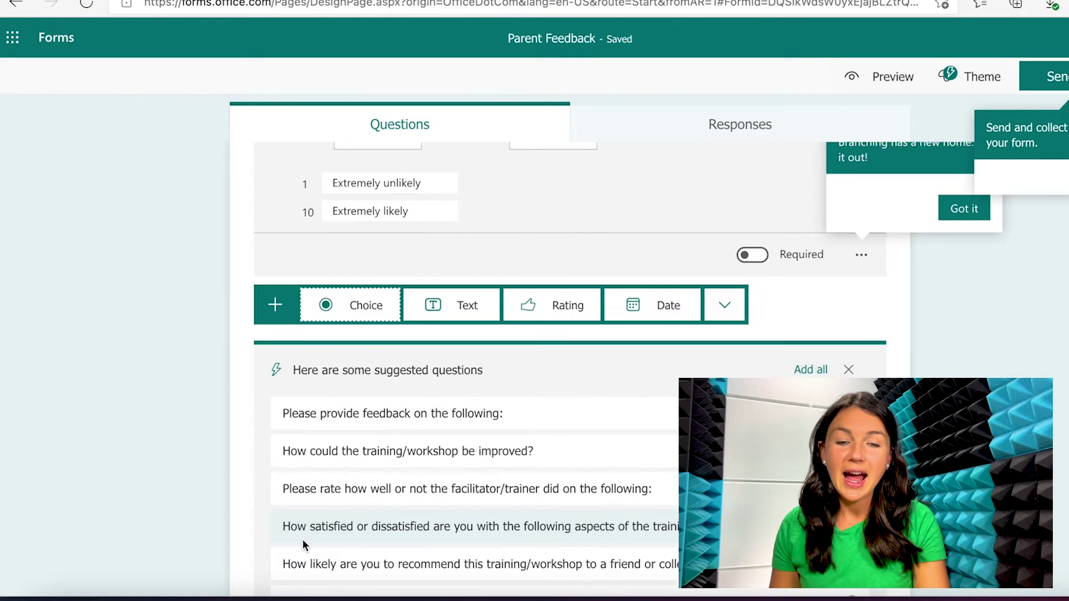
{"action": "left_click", "coordinate": [368, 307]}
{"action": "type", "text": "Does your child"}
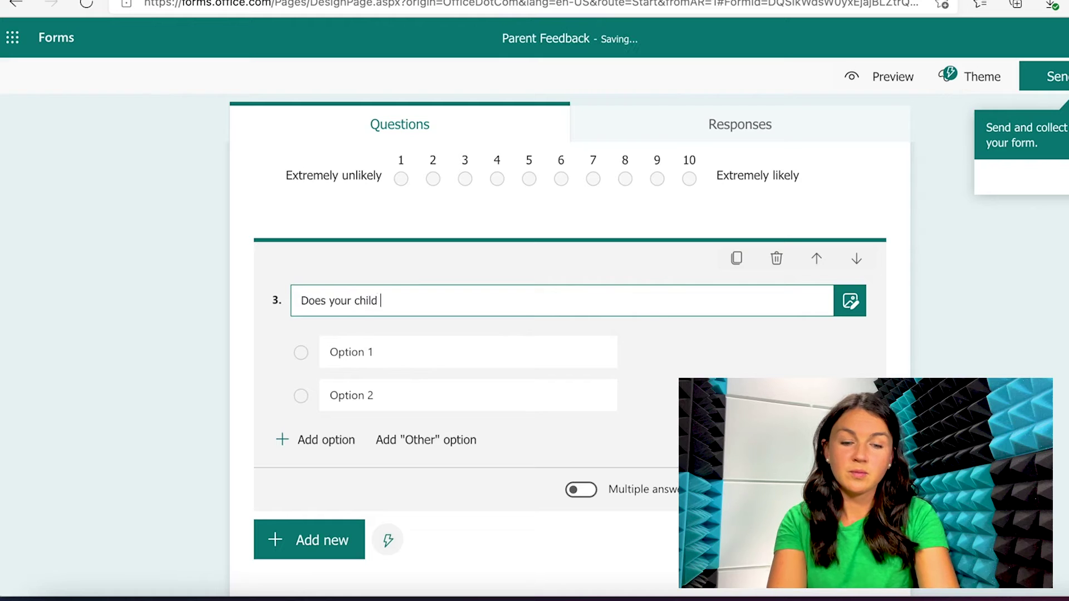
{"action": "type", "text": " attend live class?"}
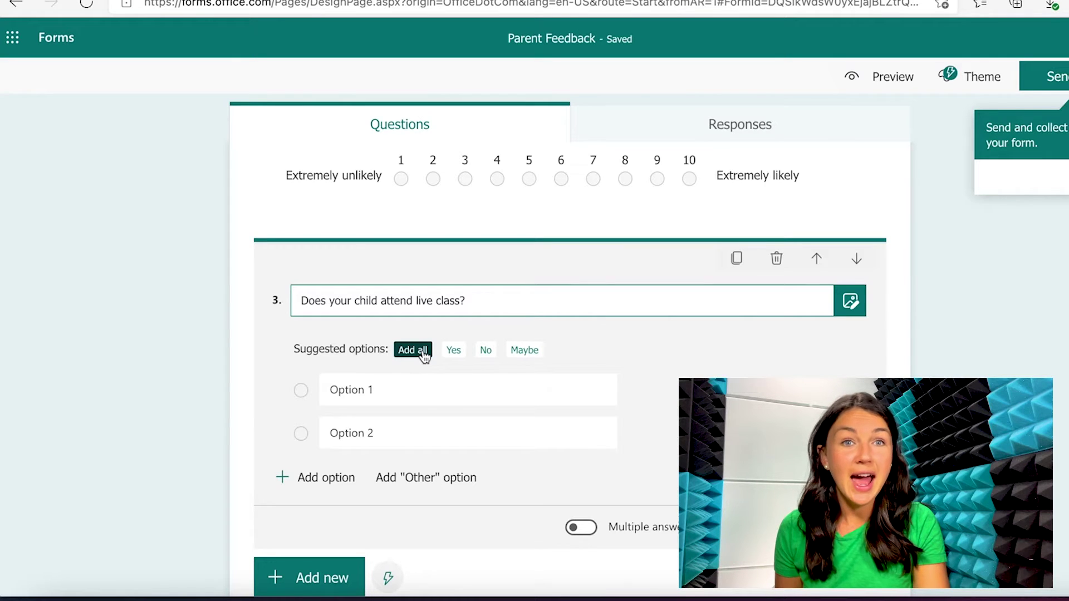
{"action": "left_click", "coordinate": [366, 397]}
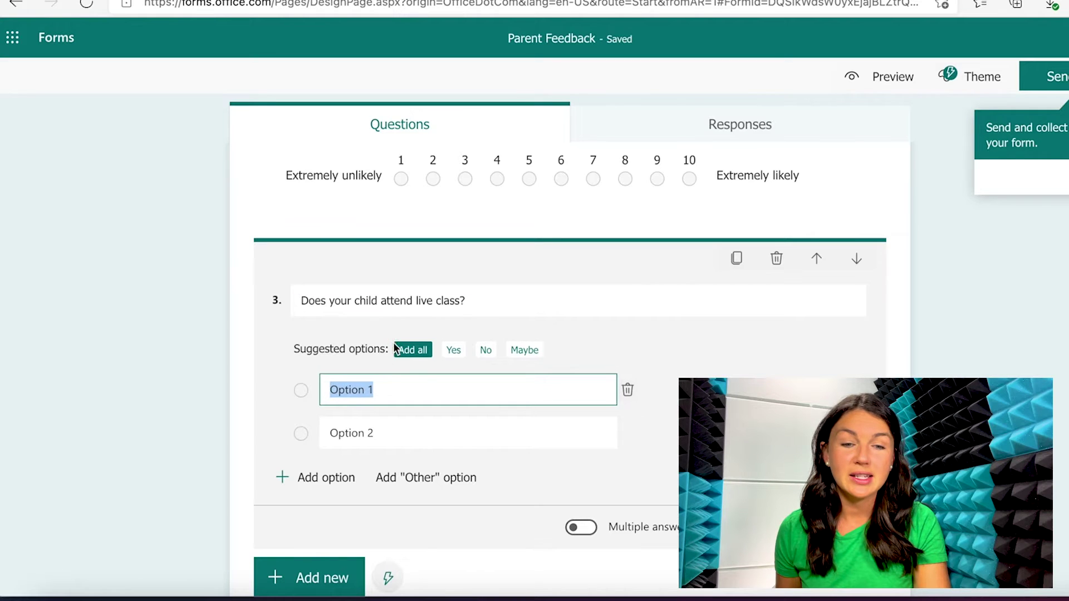
{"action": "left_click", "coordinate": [411, 351]}
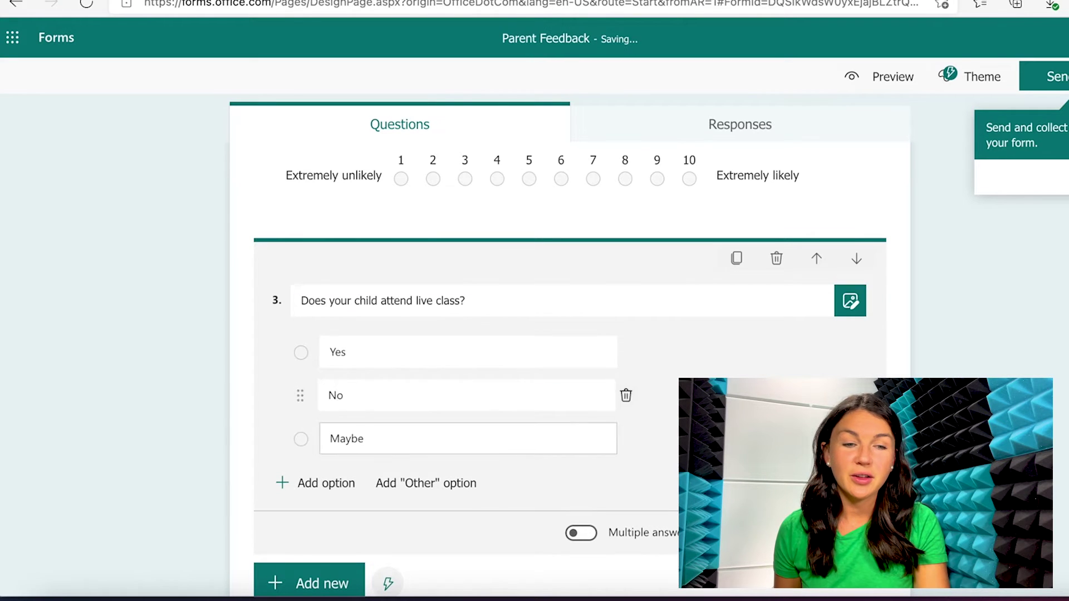
- Allow multiple answers, make question 3 required, and review its extra options menu
{"action": "left_click", "coordinate": [852, 301]}
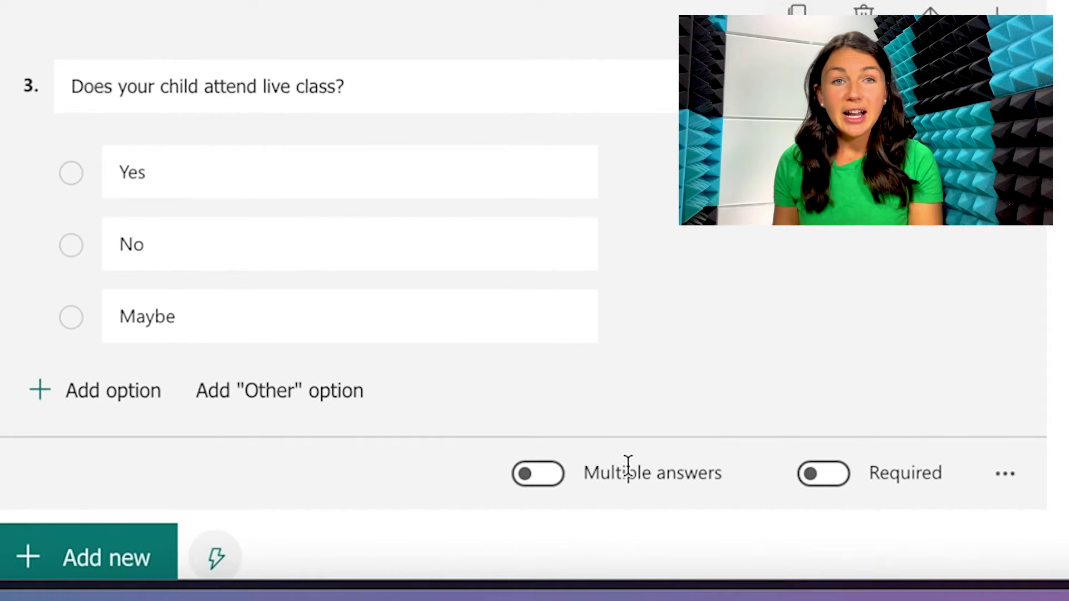
{"action": "left_click", "coordinate": [553, 476]}
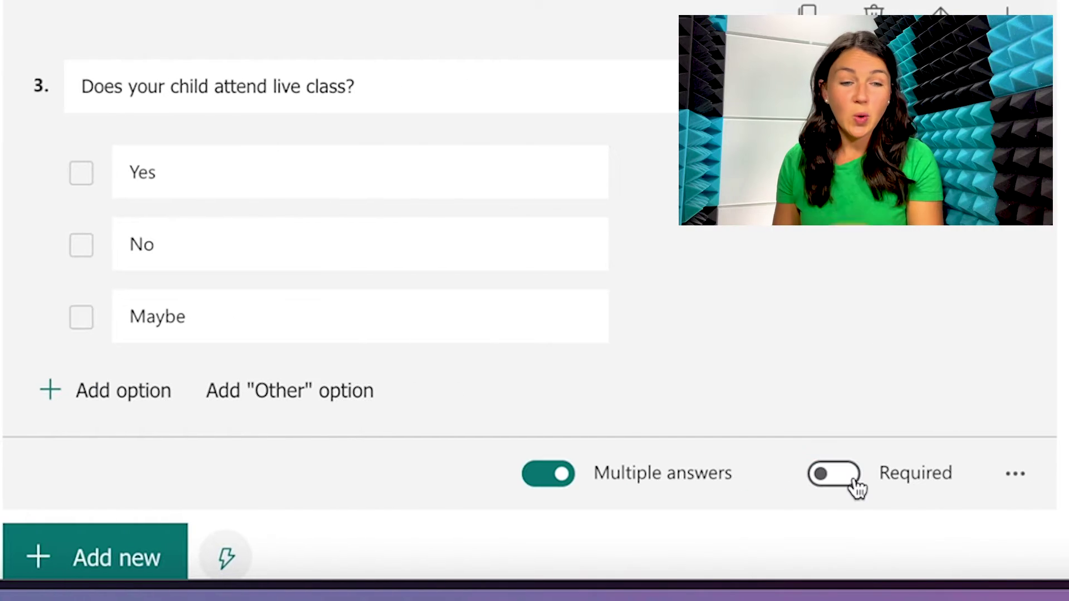
{"action": "left_click", "coordinate": [835, 474]}
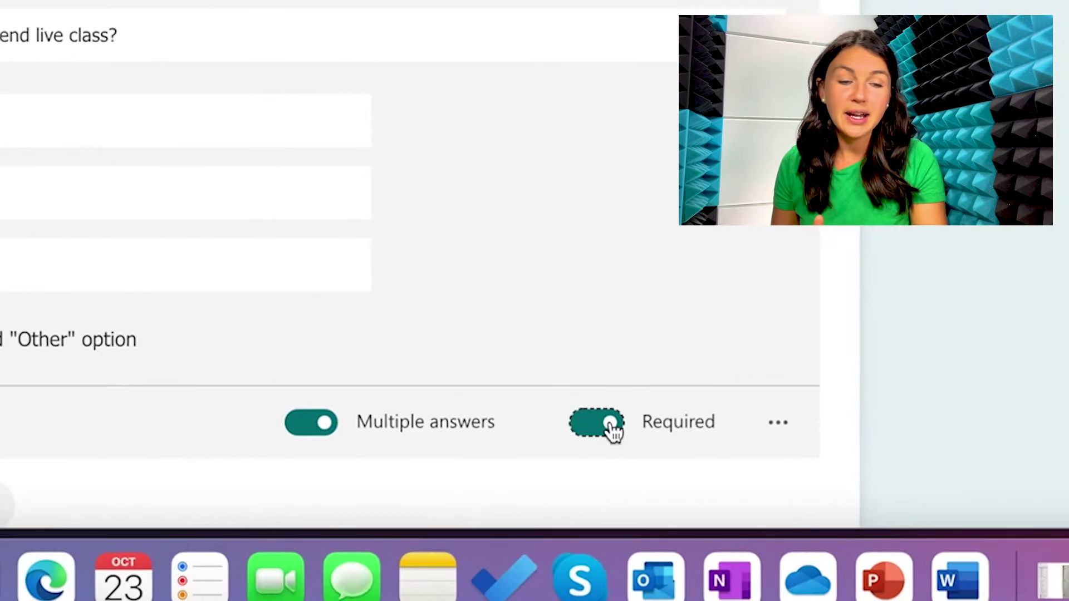
{"action": "left_click", "coordinate": [1015, 474]}
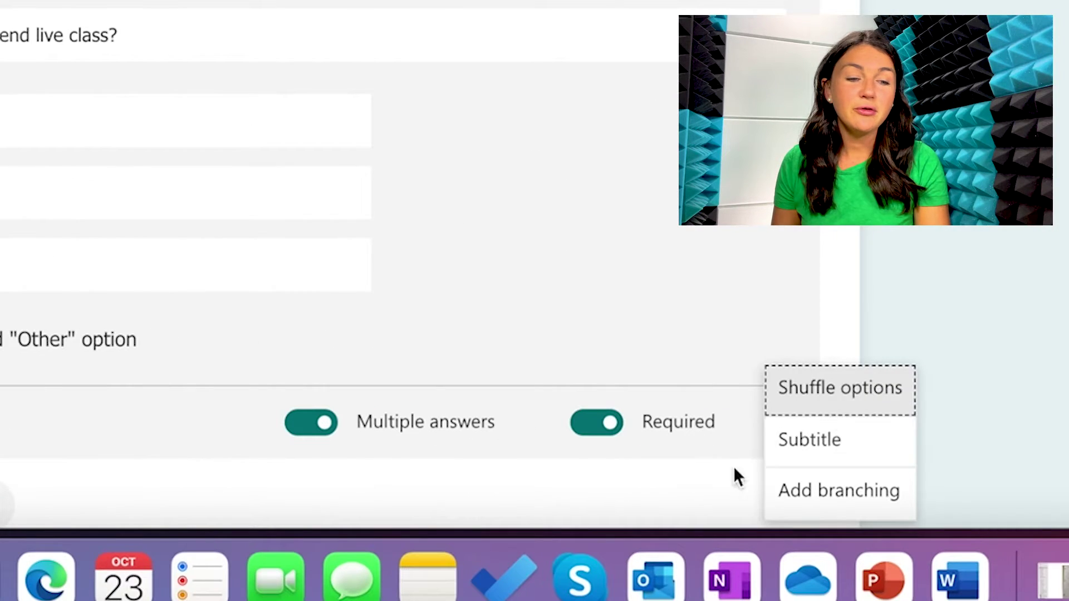
{"action": "left_click", "coordinate": [724, 435]}
{"action": "left_click", "coordinate": [782, 426]}
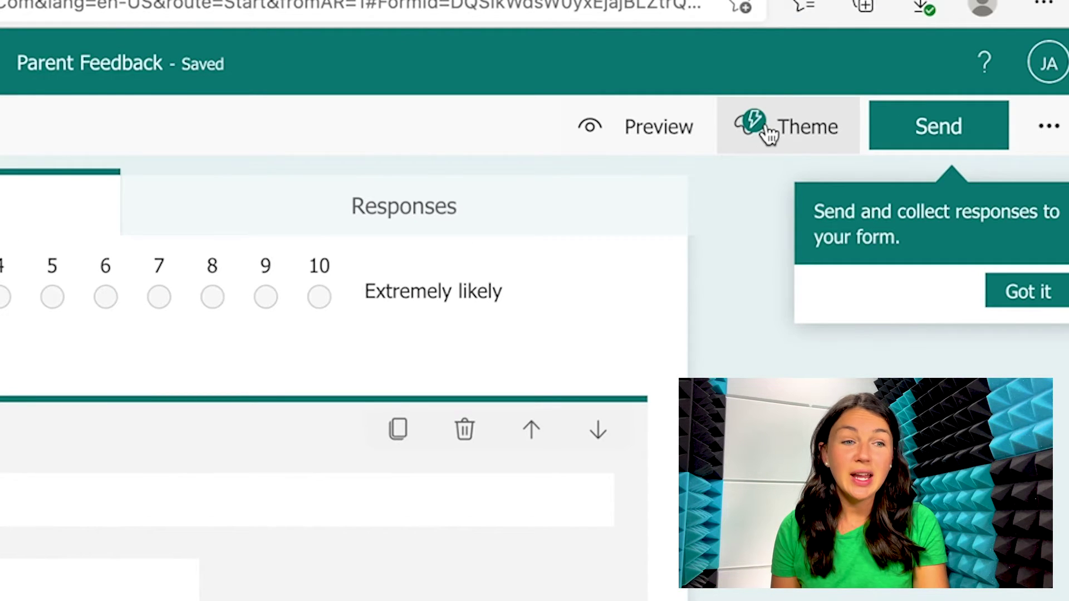
- Try the ocean and living-room themes, then apply the Studio table desk-and-fabric photo theme
{"action": "left_click", "coordinate": [769, 132]}
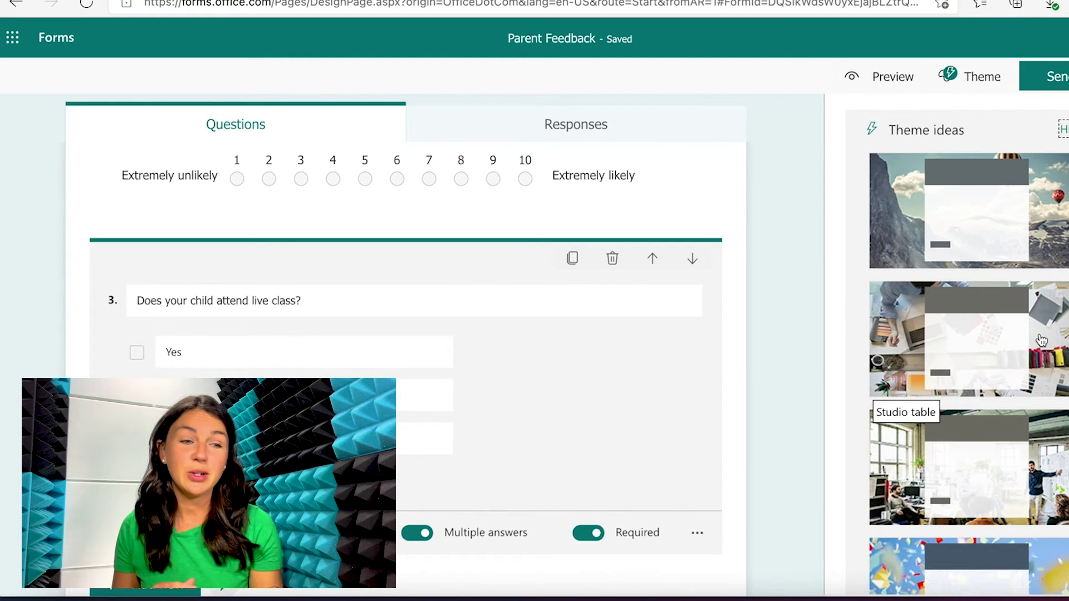
{"action": "scroll", "coordinate": [1042, 340], "scroll_direction": "down", "scroll_amount": 2}
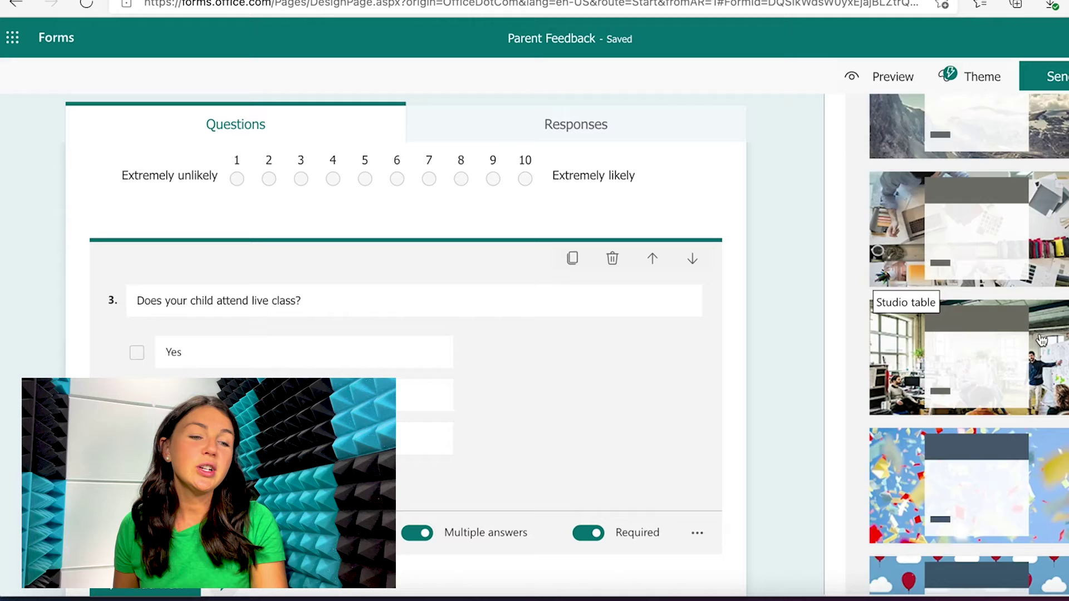
{"action": "scroll", "coordinate": [1041, 340], "scroll_direction": "down", "scroll_amount": 10}
{"action": "left_click", "coordinate": [947, 417]}
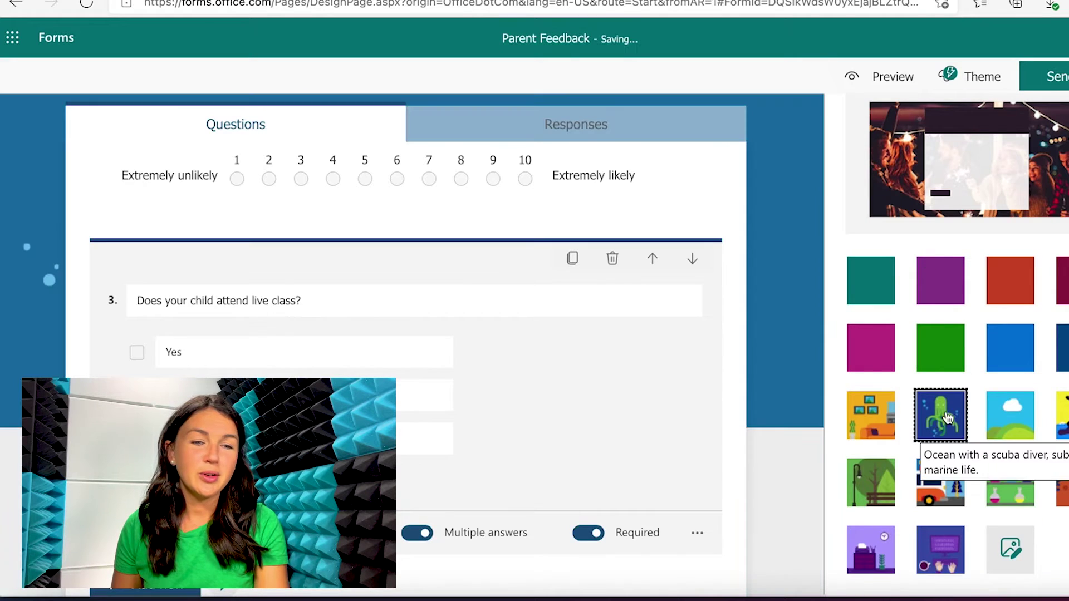
{"action": "left_click", "coordinate": [871, 417]}
{"action": "scroll", "coordinate": [870, 423], "scroll_direction": "up", "scroll_amount": 10}
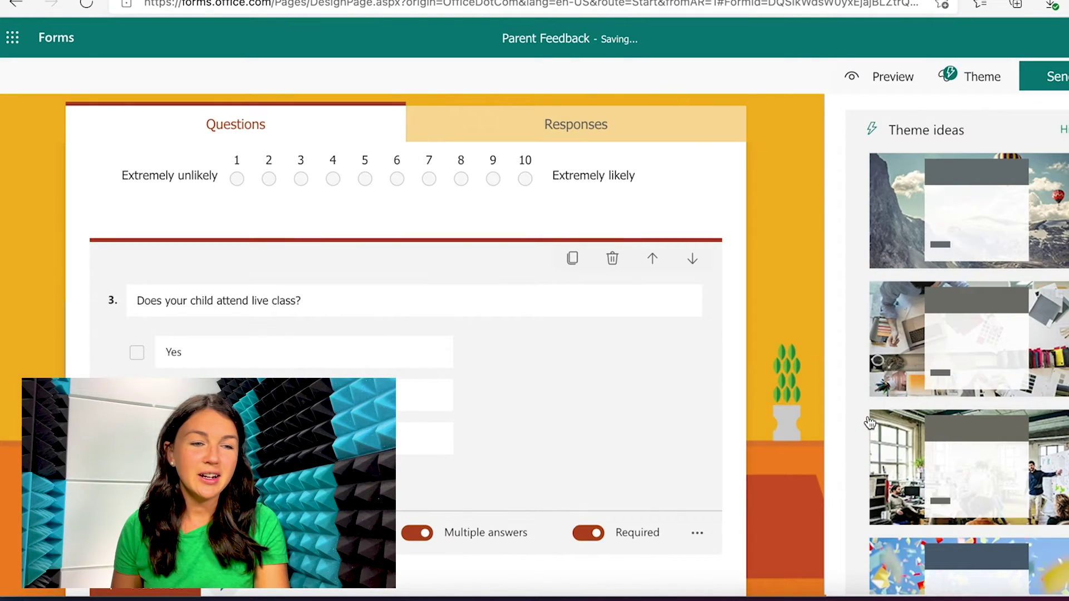
{"action": "left_click", "coordinate": [873, 343]}
{"action": "left_click", "coordinate": [794, 309]}
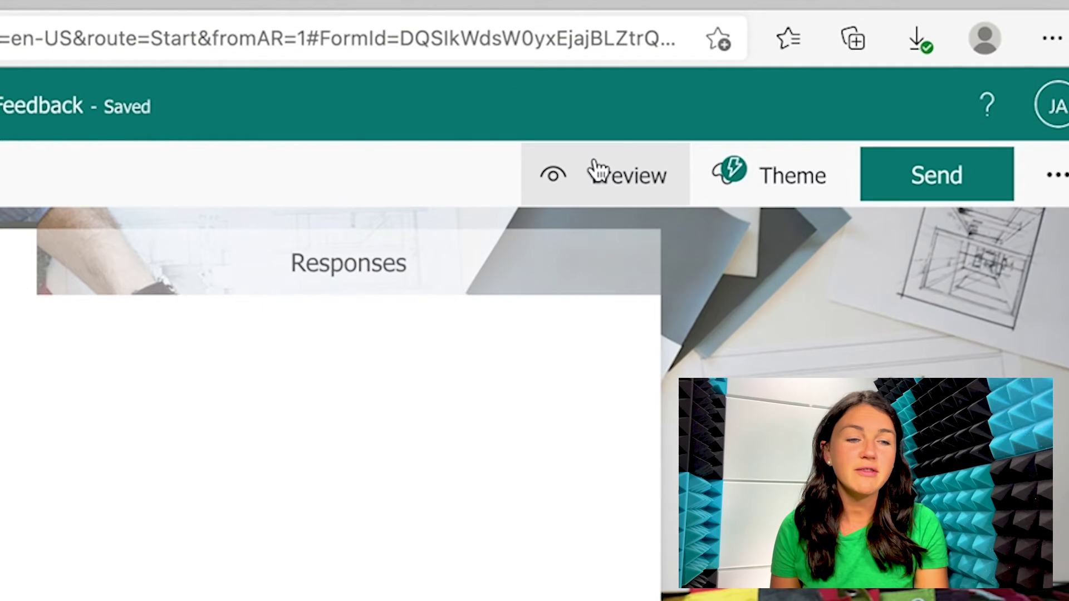
{"action": "left_click", "coordinate": [596, 167]}
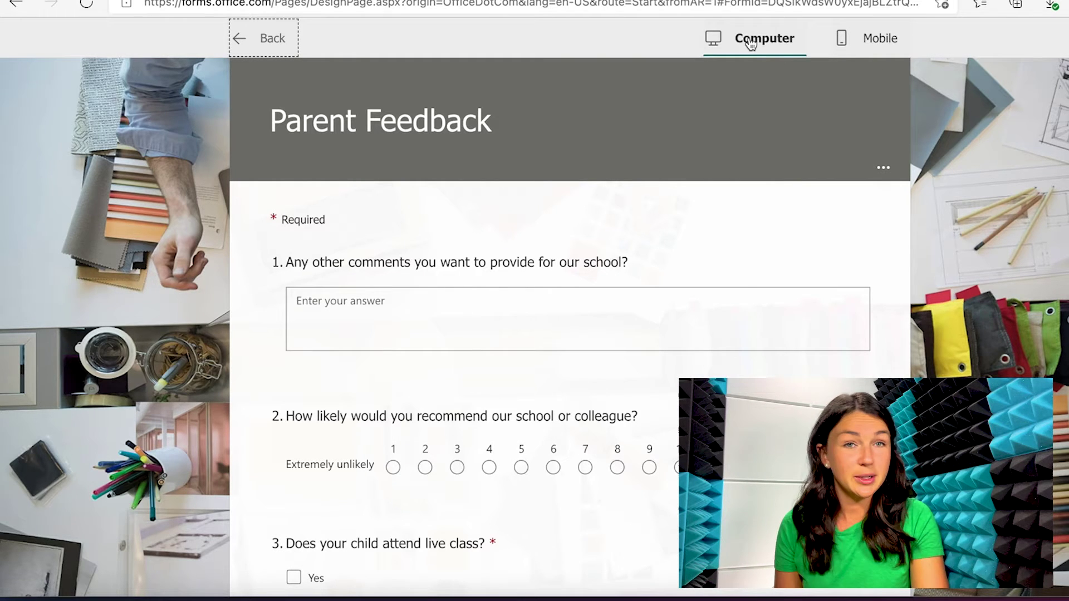
{"action": "left_click", "coordinate": [855, 37]}
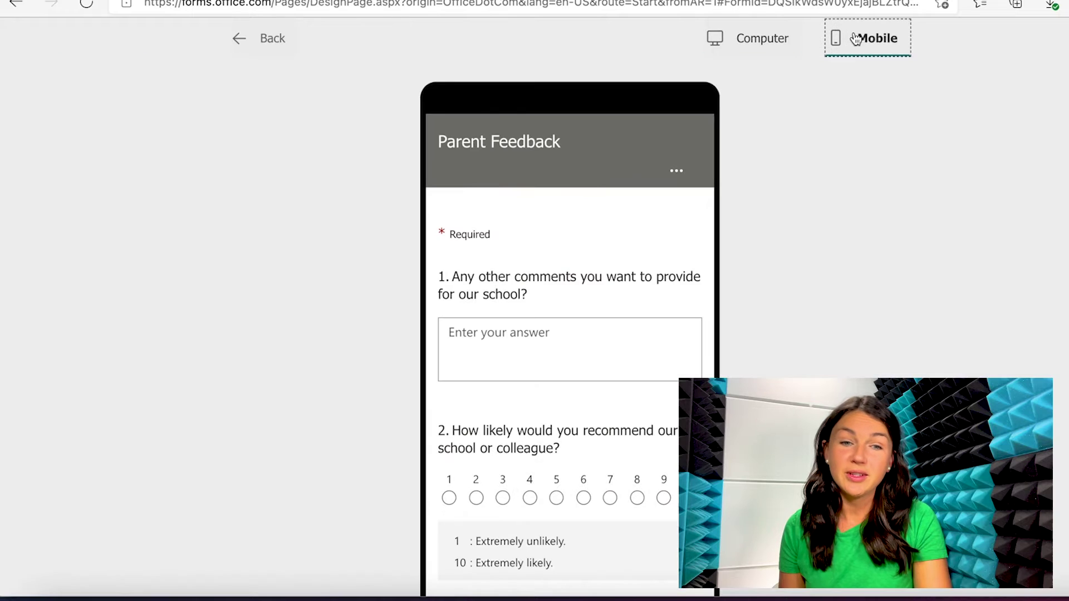
{"action": "scroll", "coordinate": [643, 355], "scroll_direction": "down", "scroll_amount": 15}
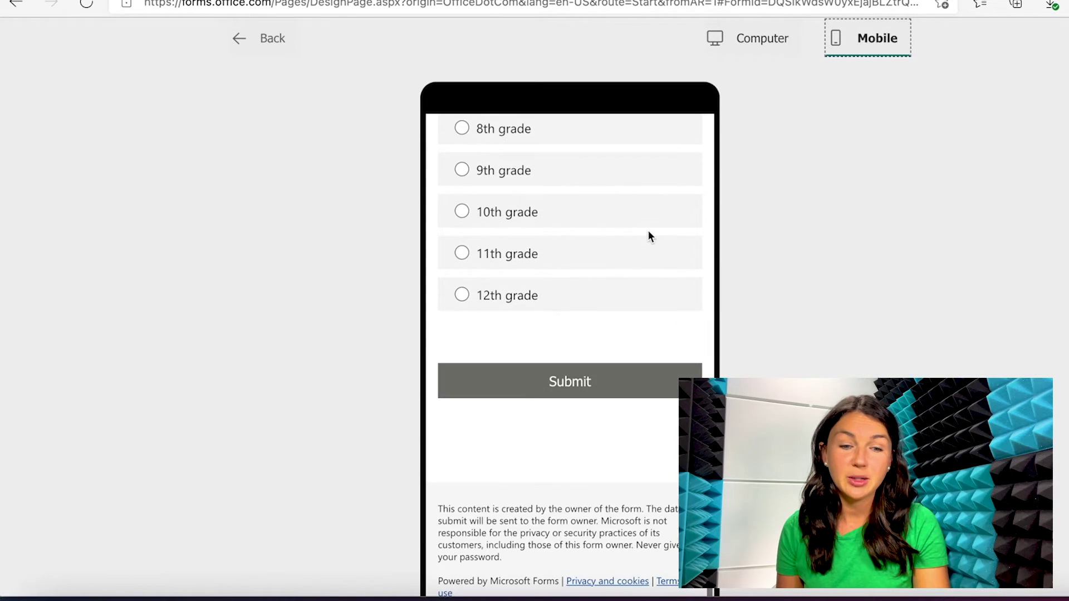
{"action": "scroll", "coordinate": [647, 230], "scroll_direction": "up", "scroll_amount": 15}
{"action": "left_click", "coordinate": [776, 37]}
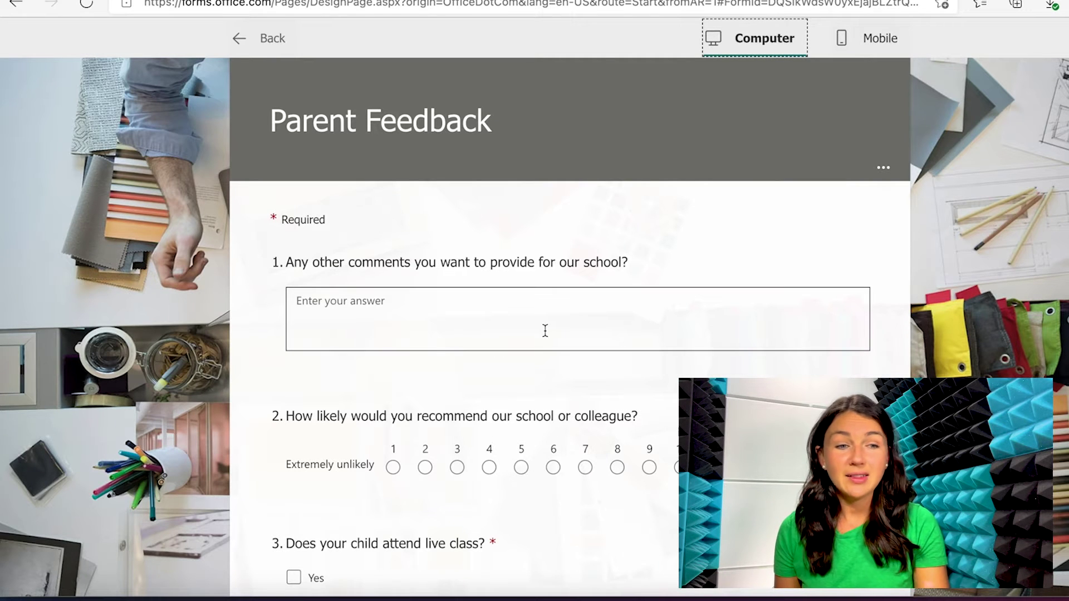
{"action": "left_click", "coordinate": [263, 39]}
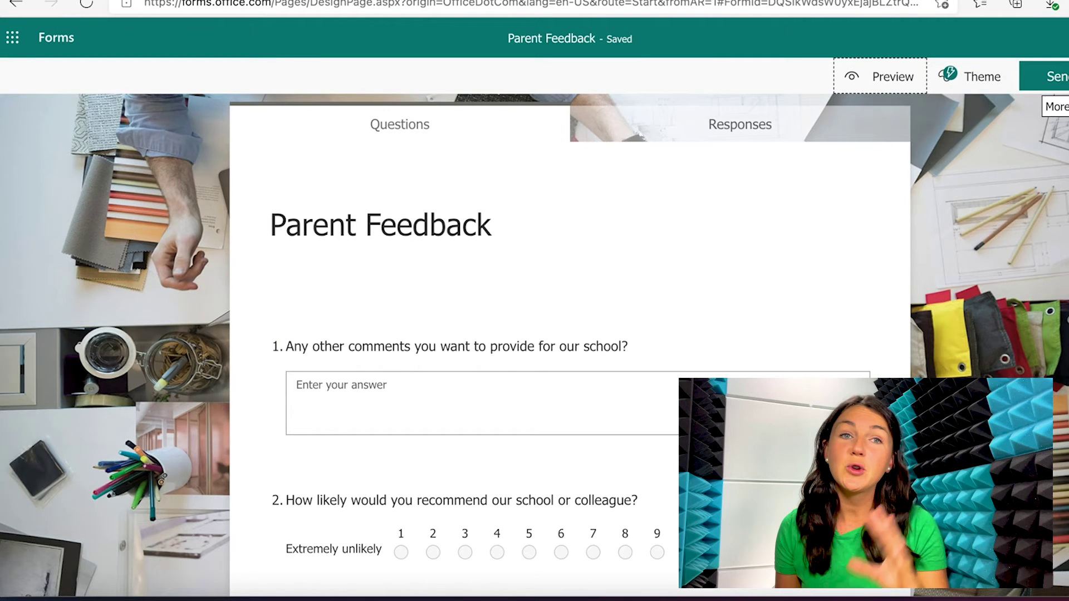
{"action": "left_click", "coordinate": [1066, 76]}
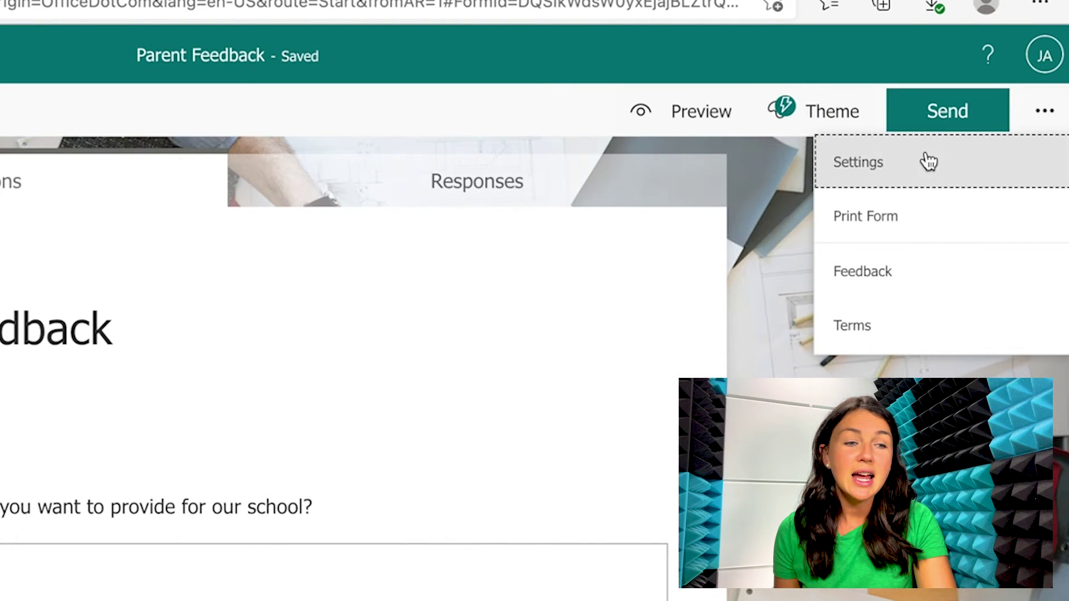
{"action": "left_click", "coordinate": [863, 178]}
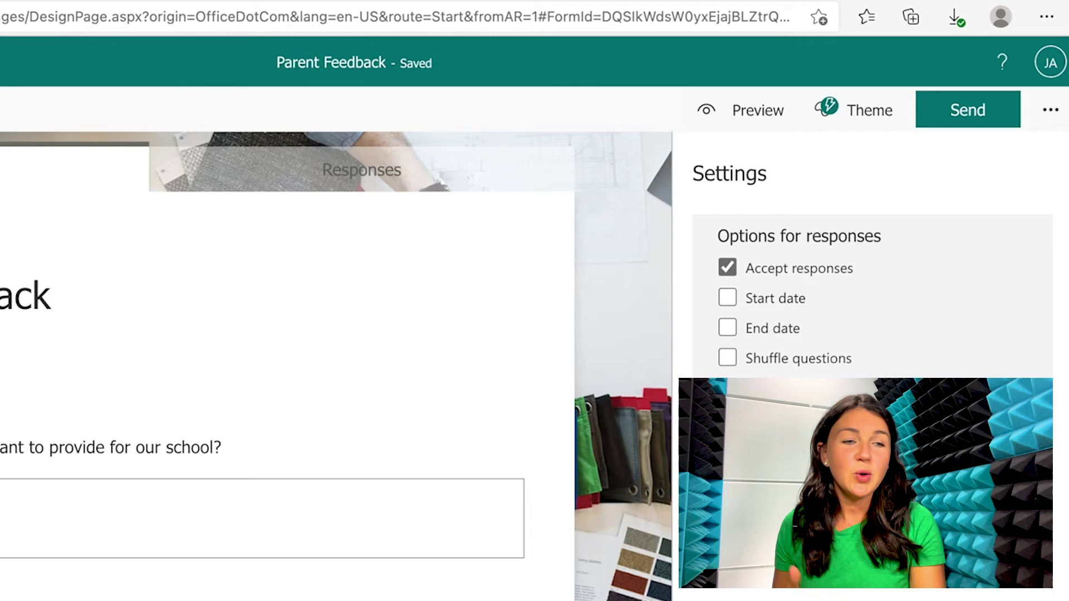
{"action": "left_click", "coordinate": [1051, 111]}
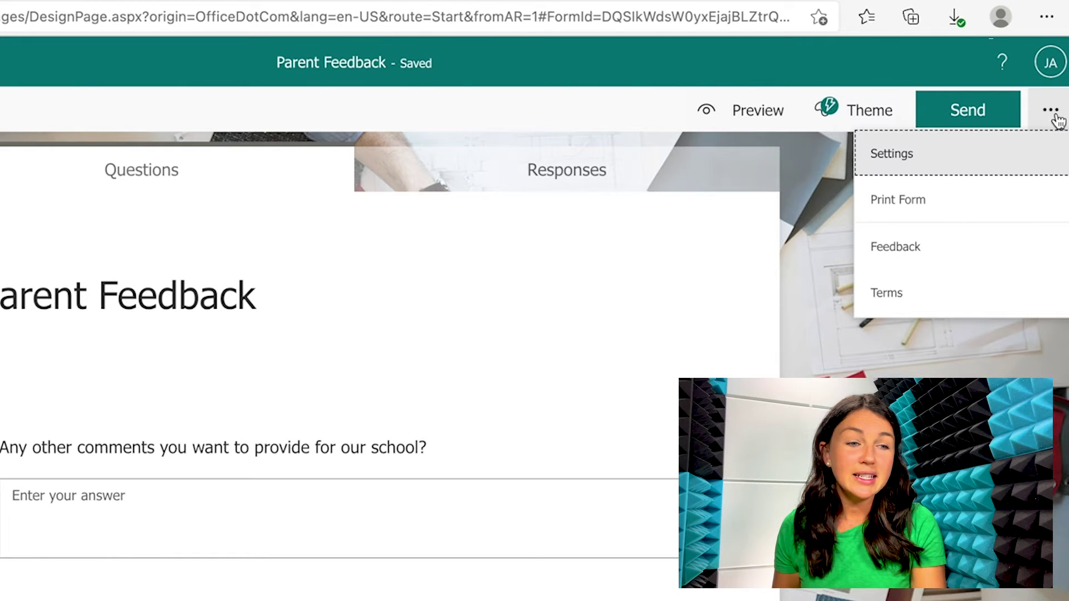
- Shorten the form's anyone-can-respond share link and copy it
{"action": "left_click", "coordinate": [980, 119]}
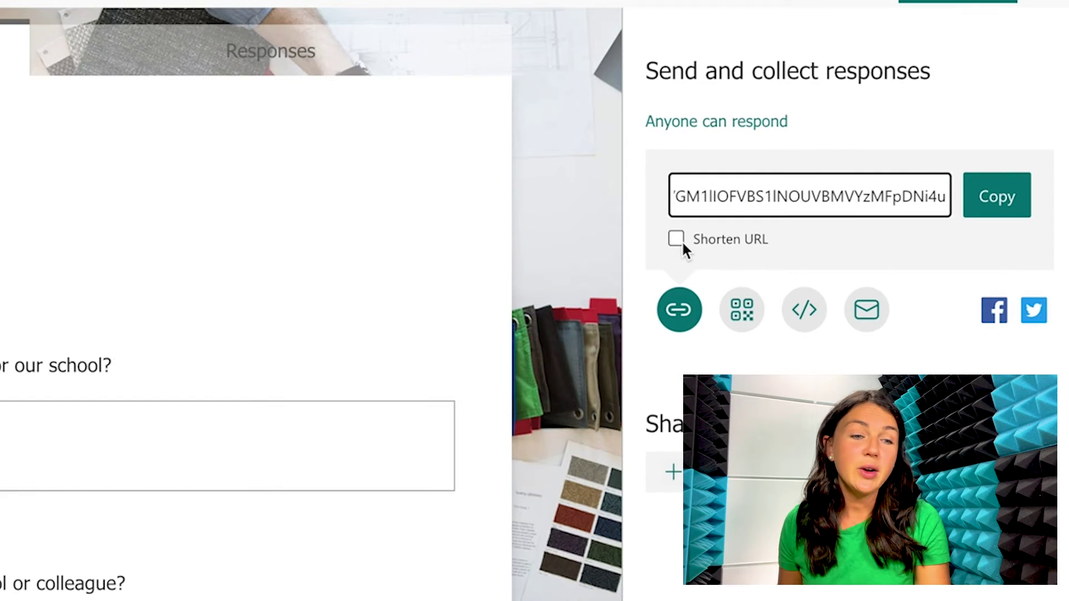
{"action": "left_click", "coordinate": [864, 257]}
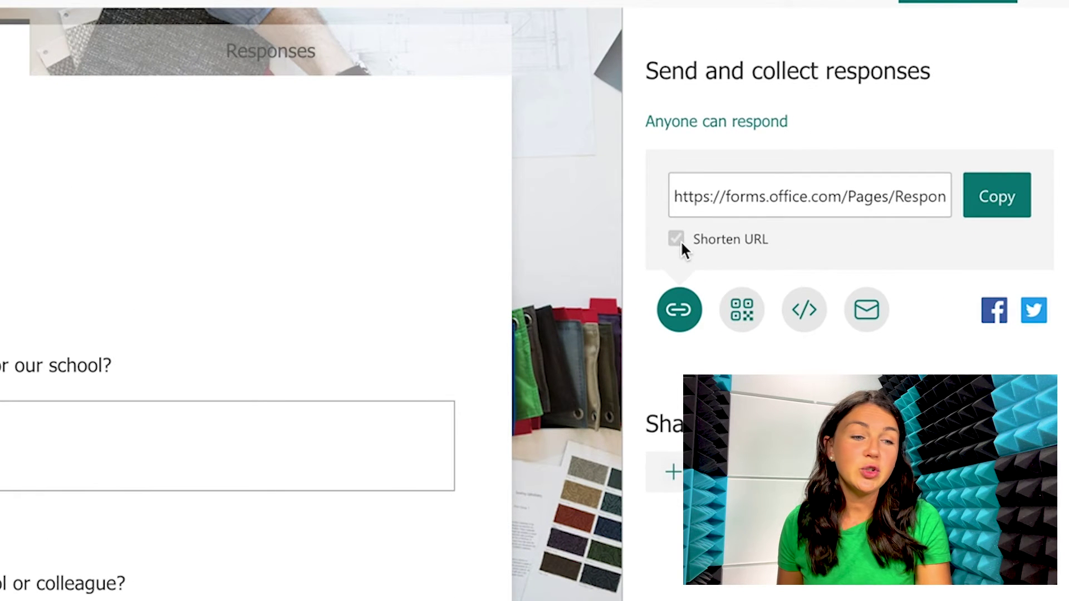
{"action": "left_click", "coordinate": [1011, 207]}
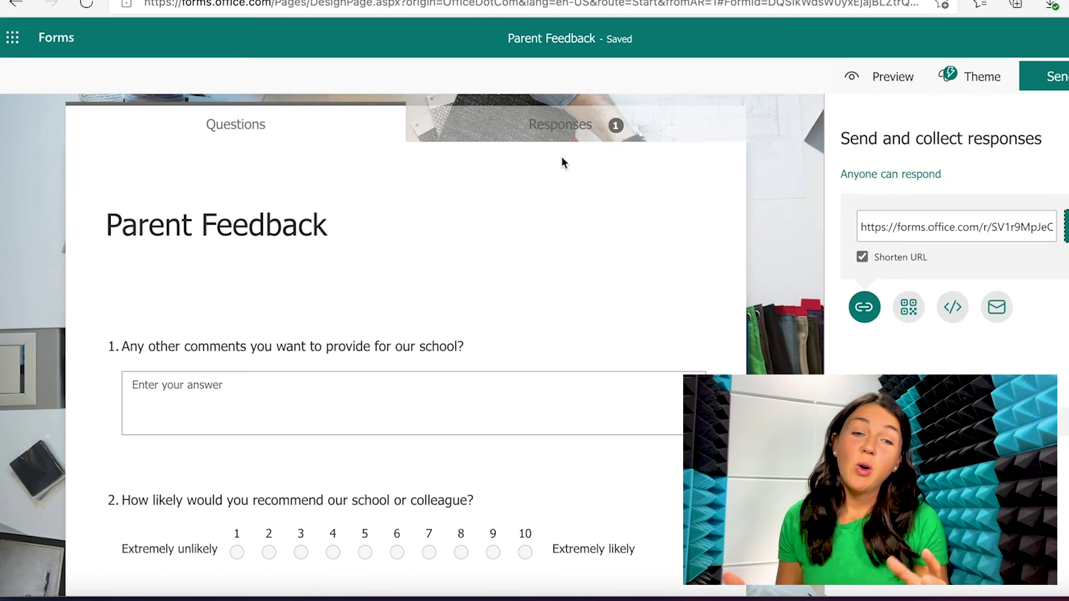
- Close the send panel, visit OneDrive, then return to Forms through All apps
{"action": "left_click", "coordinate": [795, 186]}
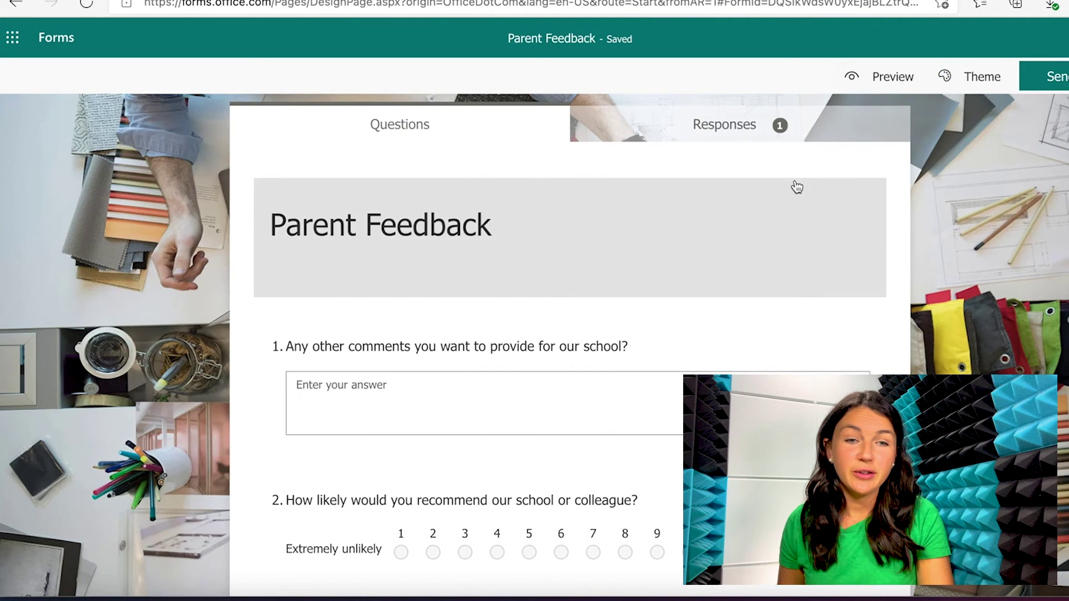
{"action": "left_click", "coordinate": [14, 38]}
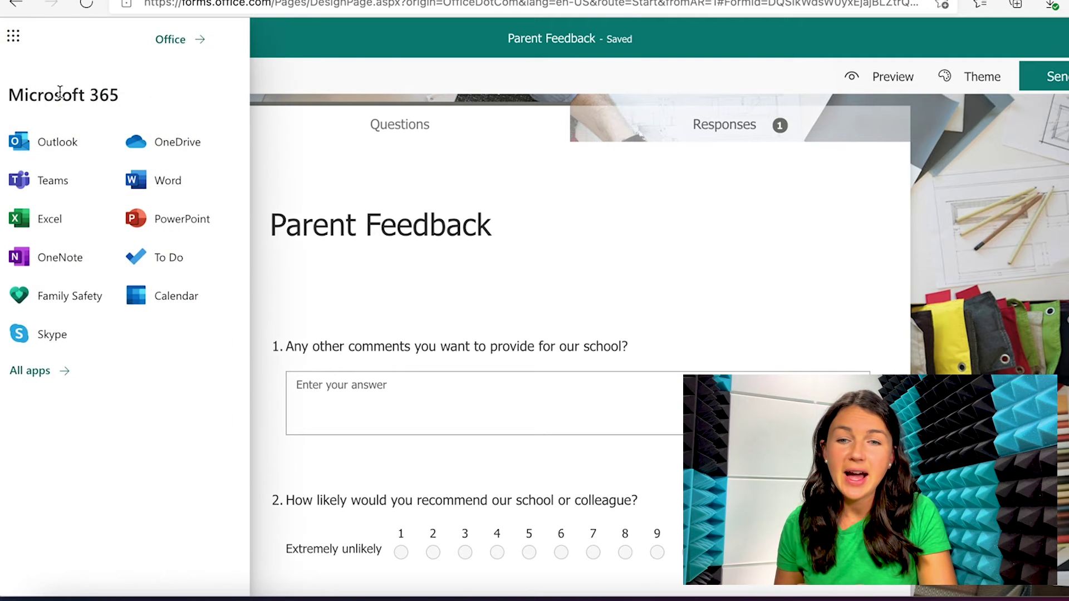
{"action": "left_click", "coordinate": [146, 155]}
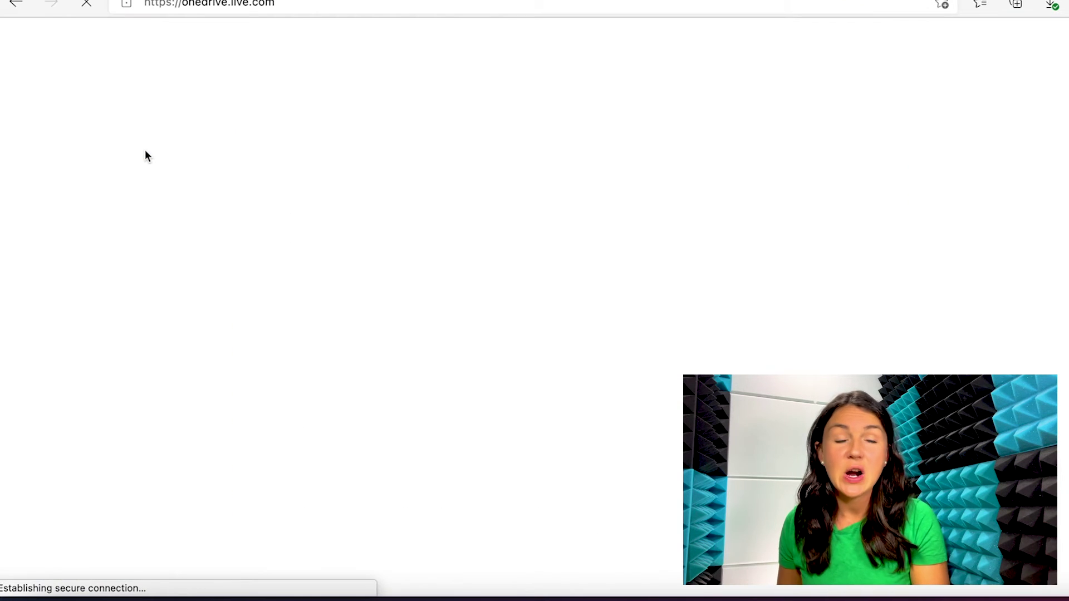
{"action": "left_click", "coordinate": [14, 39]}
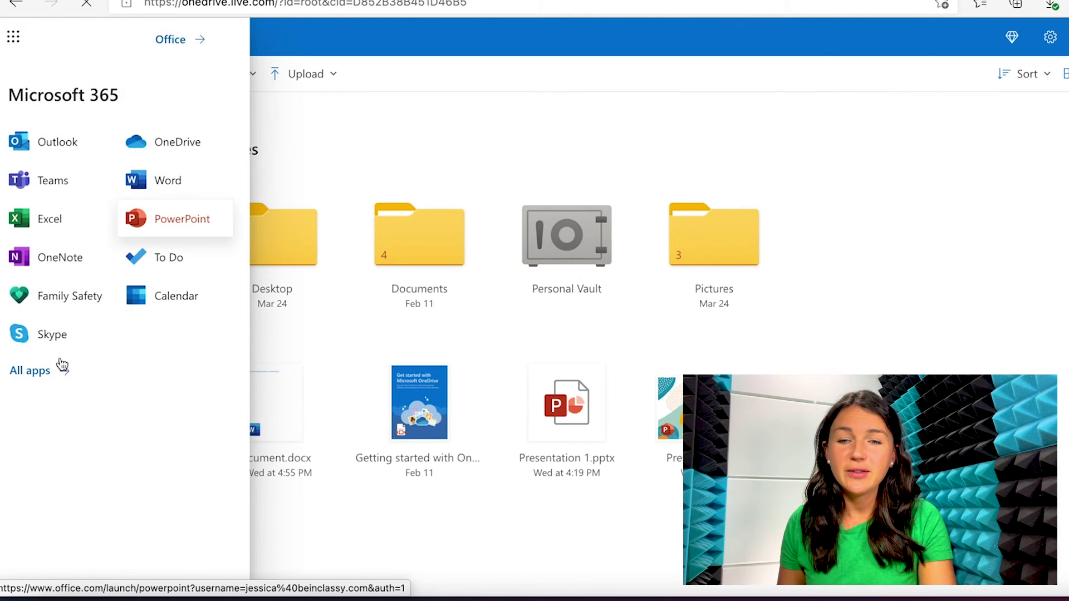
{"action": "left_click", "coordinate": [47, 372]}
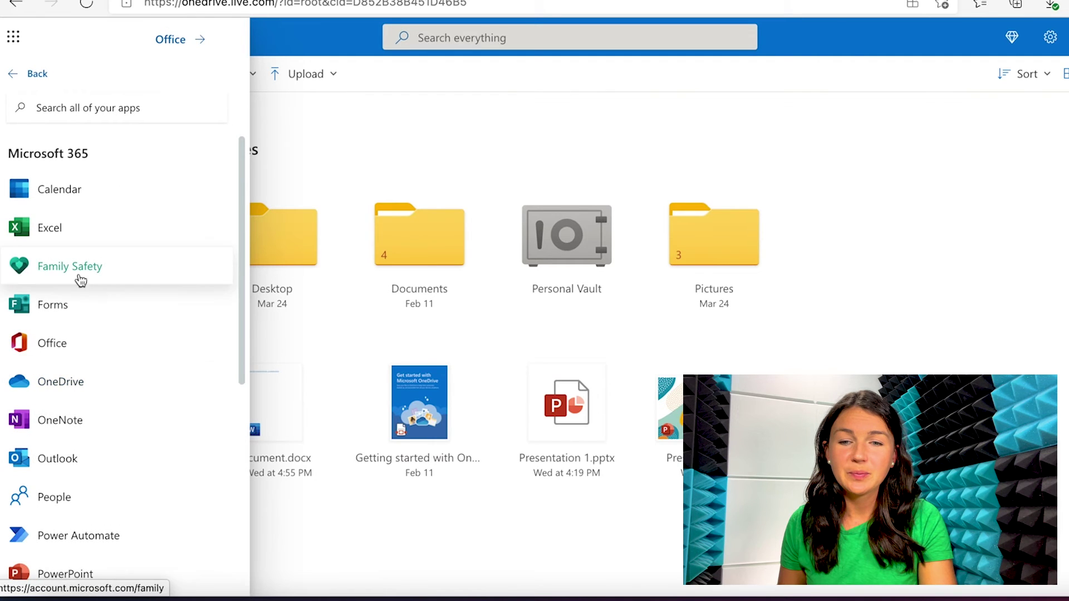
{"action": "left_click", "coordinate": [58, 312]}
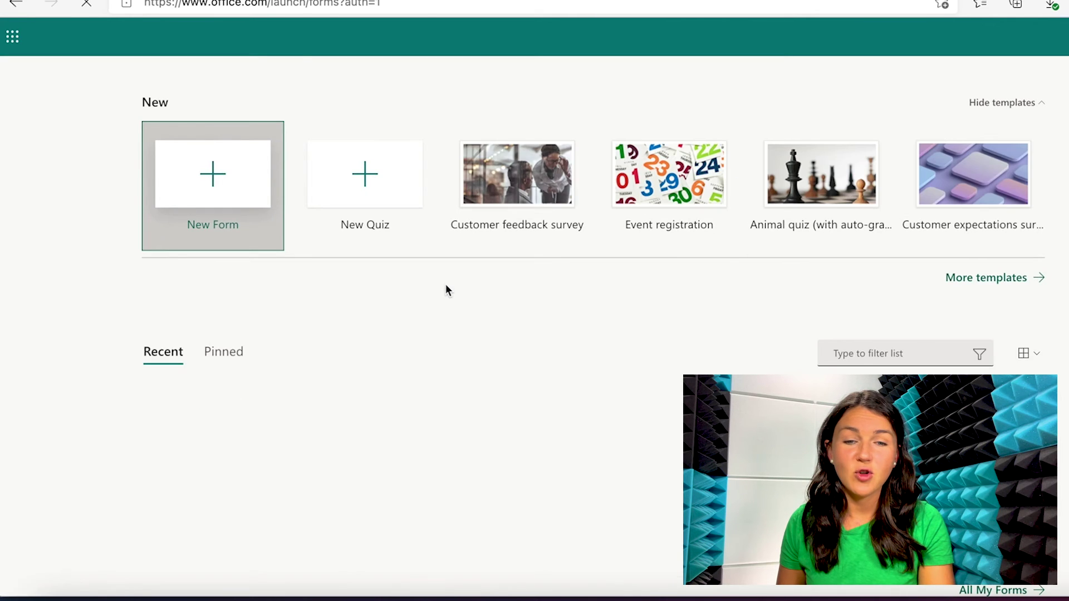
- Open Parent Feedback from Recent and view its Responses summary showing 1 response
{"action": "left_click", "coordinate": [263, 447]}
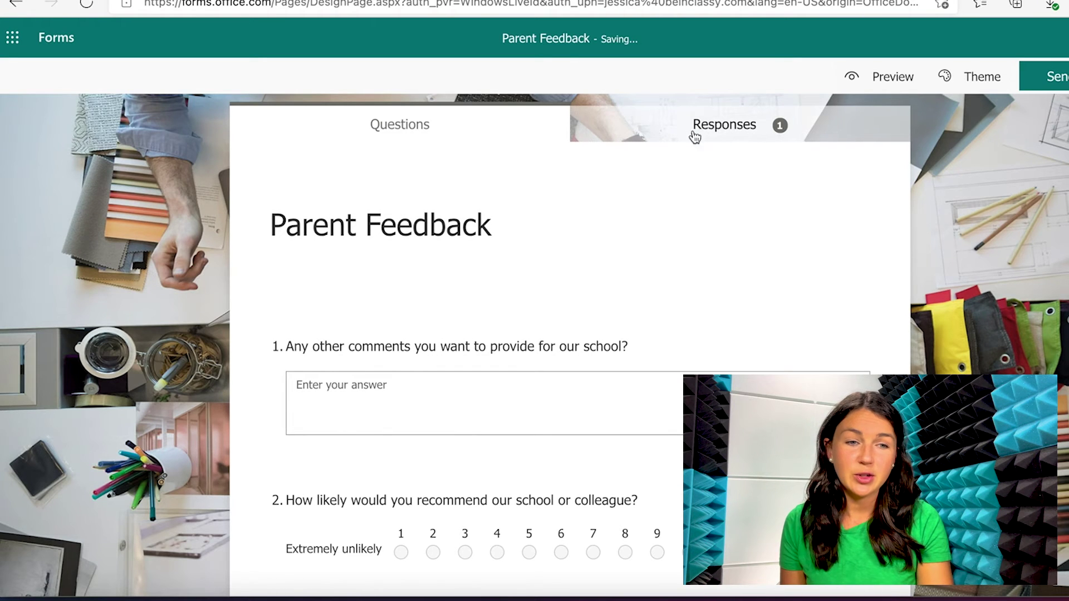
{"action": "left_click", "coordinate": [753, 137]}
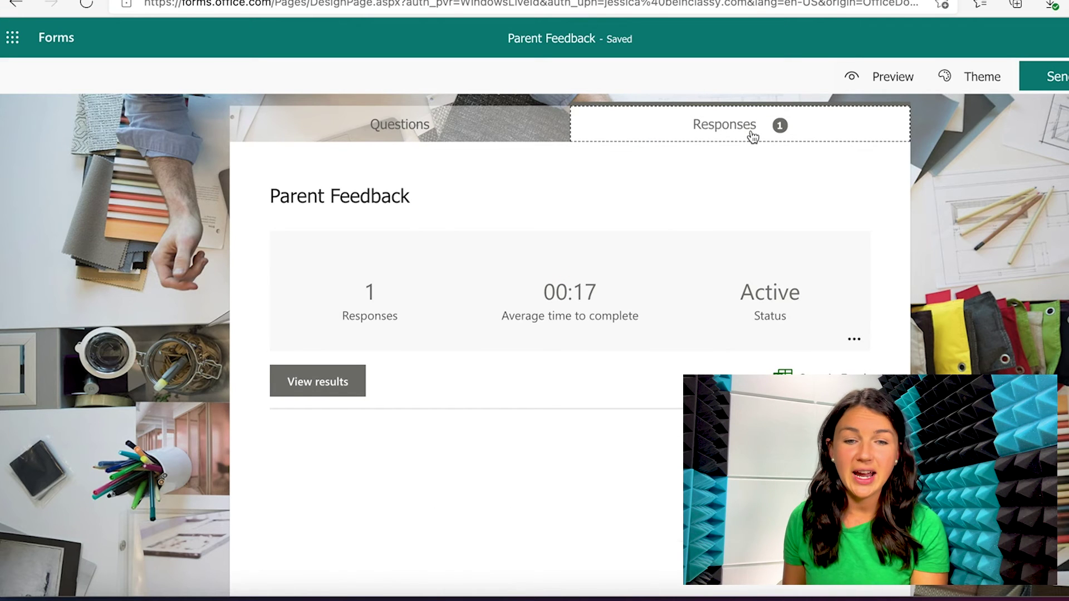